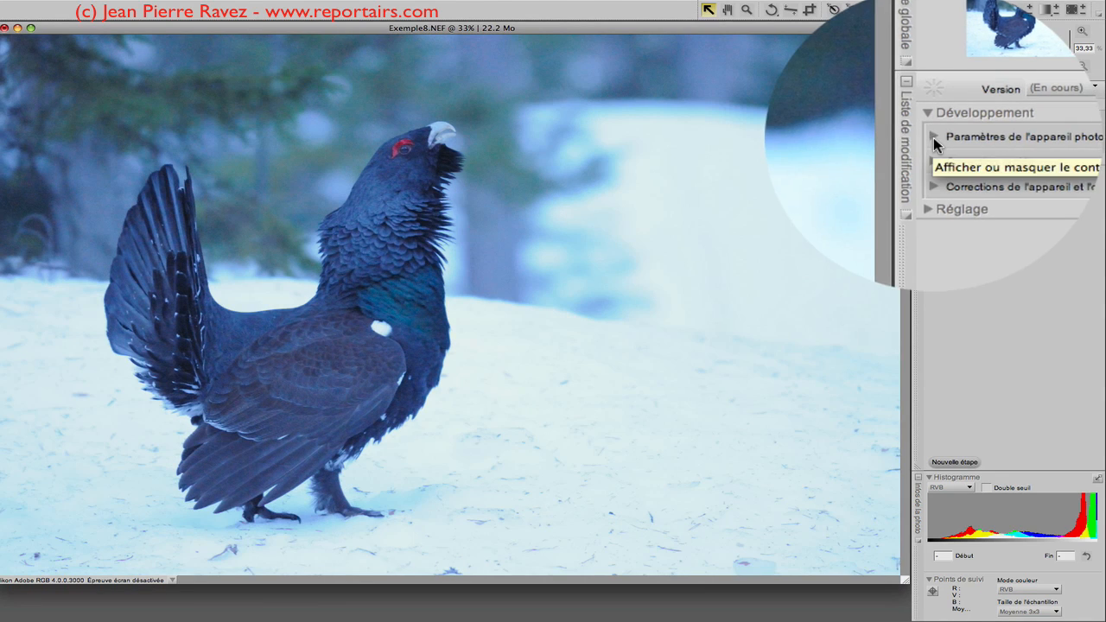
Correct the white balance by defining the grey point from an area sample (Échantillon) taken on the bird's beak
left_click(933, 119)
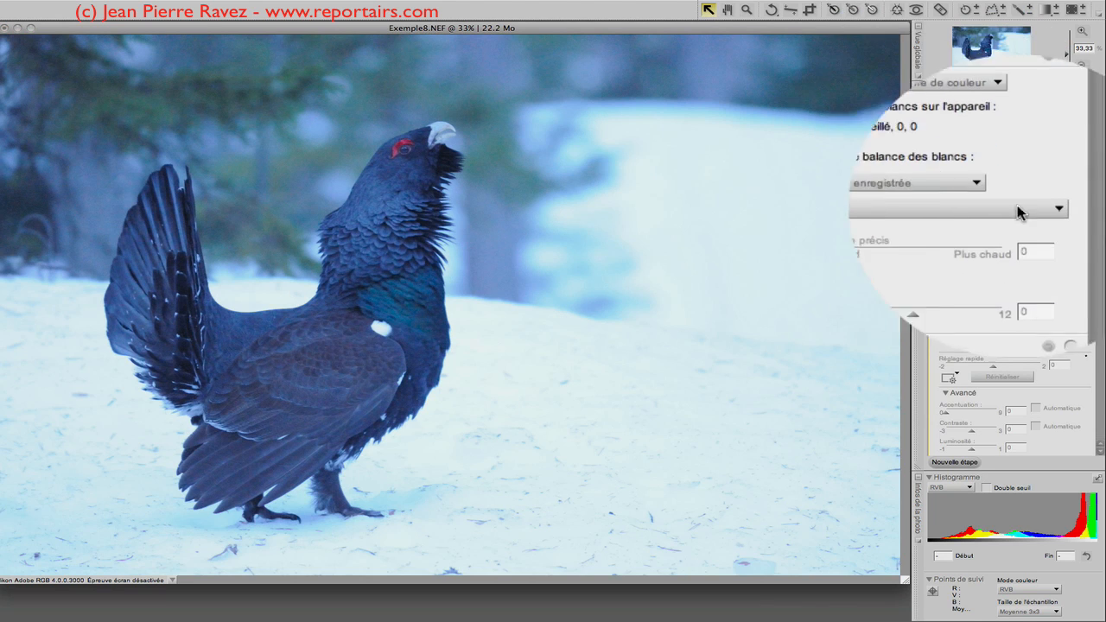
left_click(961, 137)
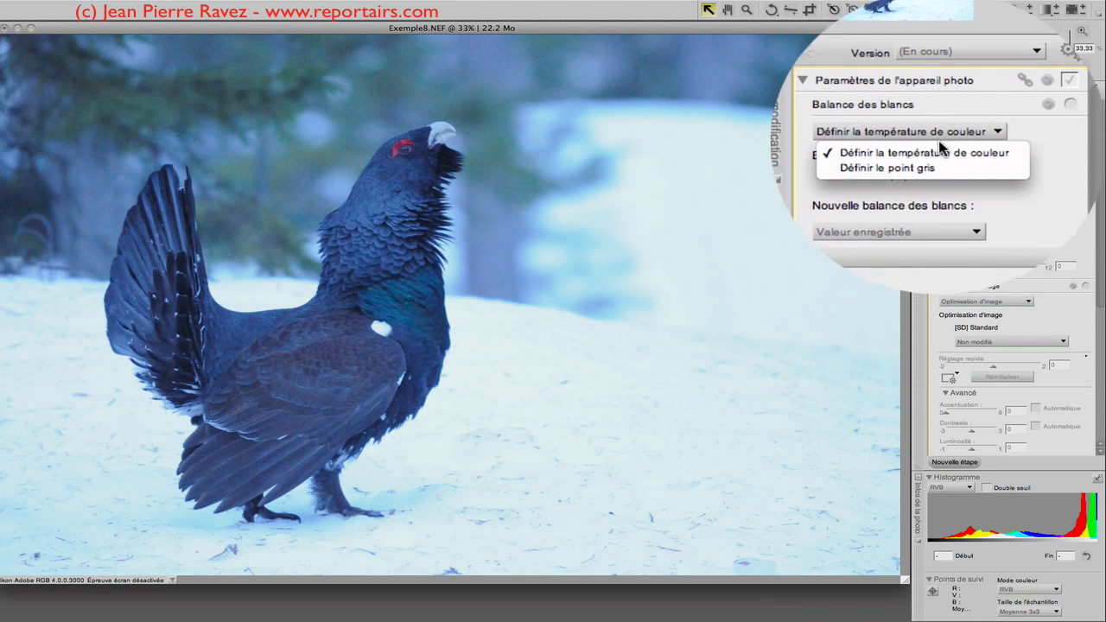
left_click(938, 161)
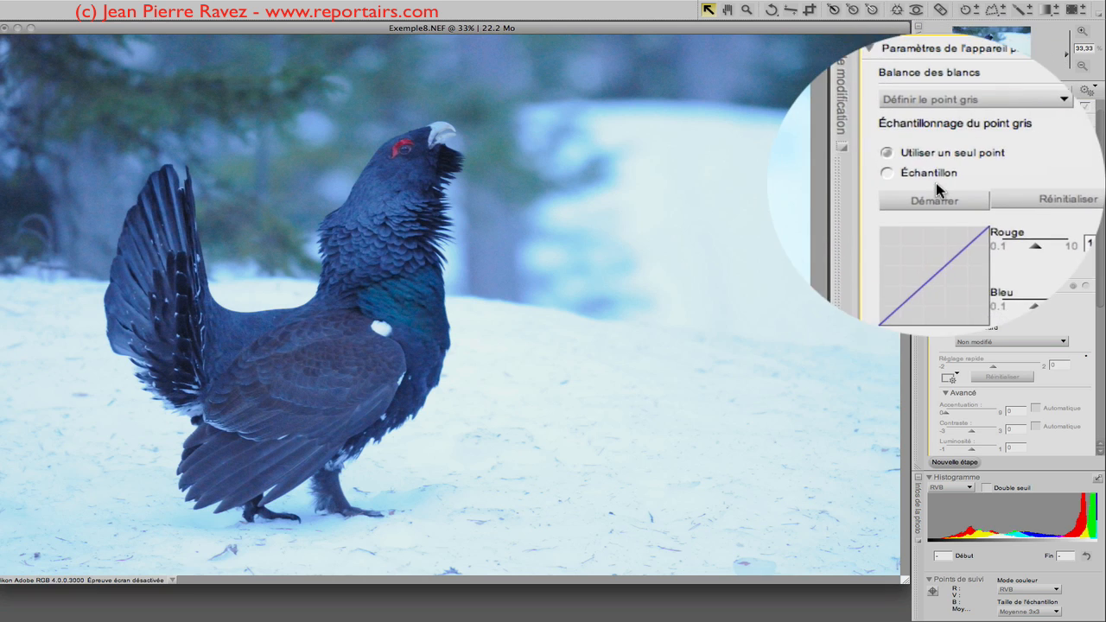
left_click(942, 177)
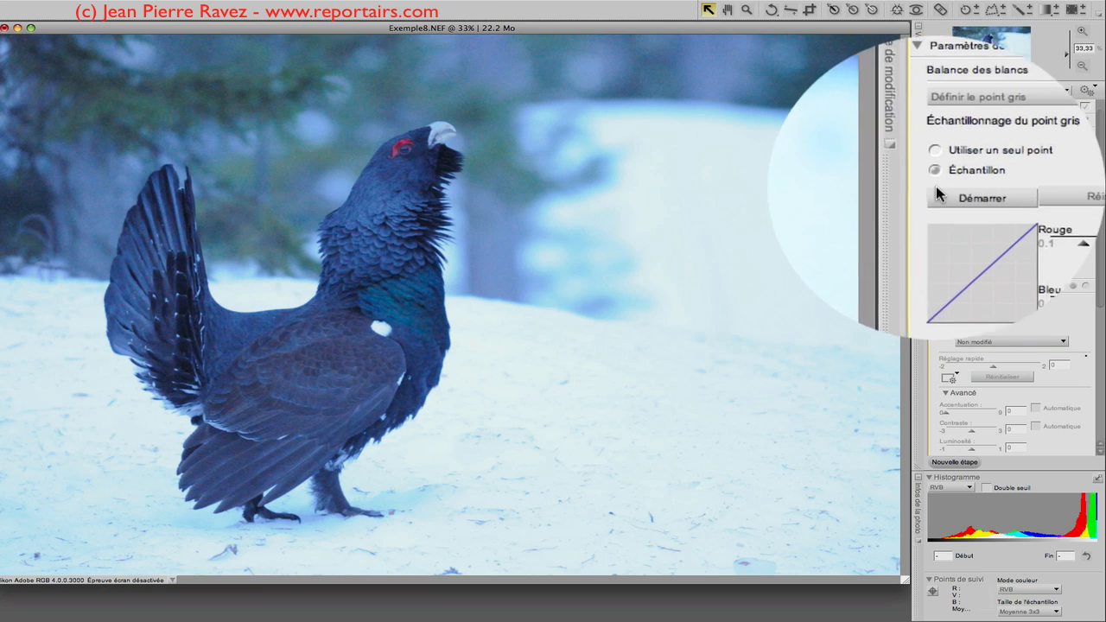
left_click(966, 193)
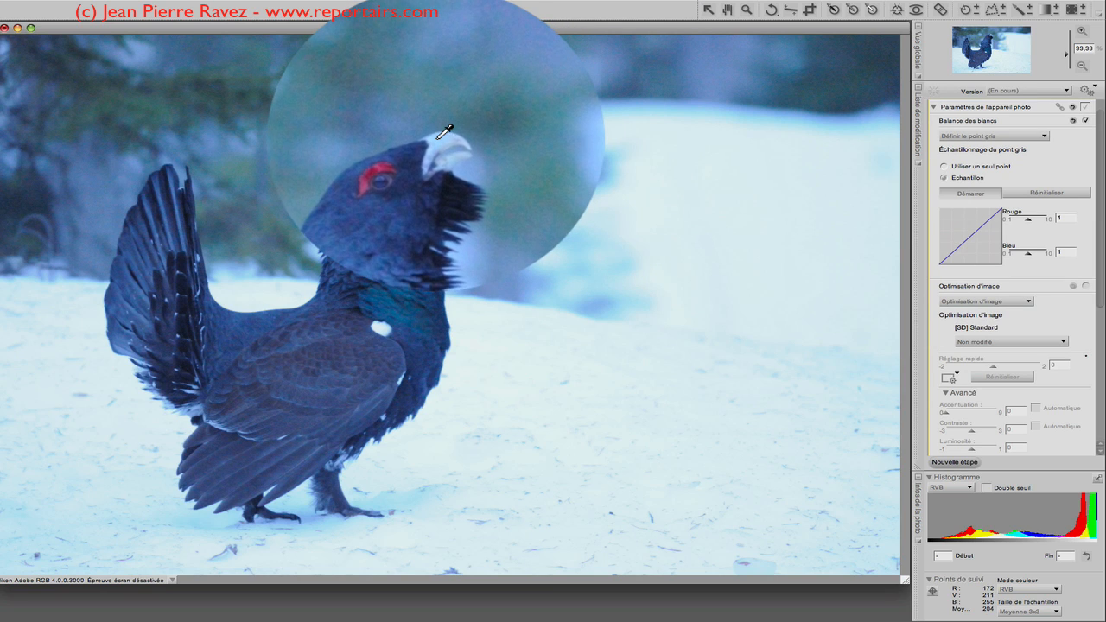
left_click_drag(428, 130, 447, 138)
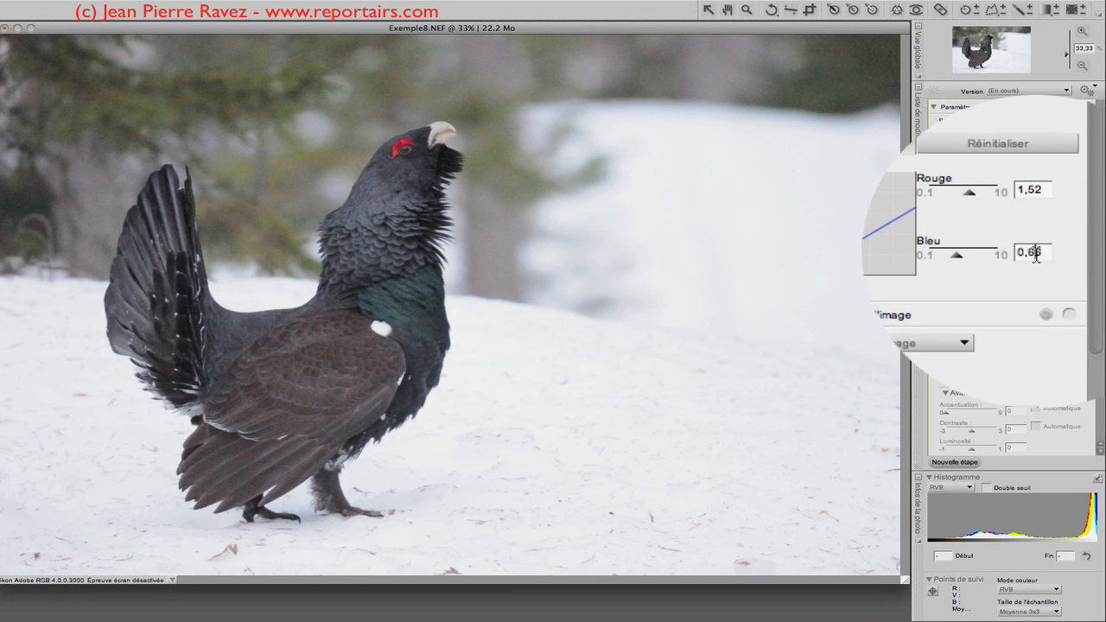
Set the blue value of the grey-point white balance to 0,61
double_click(1036, 252)
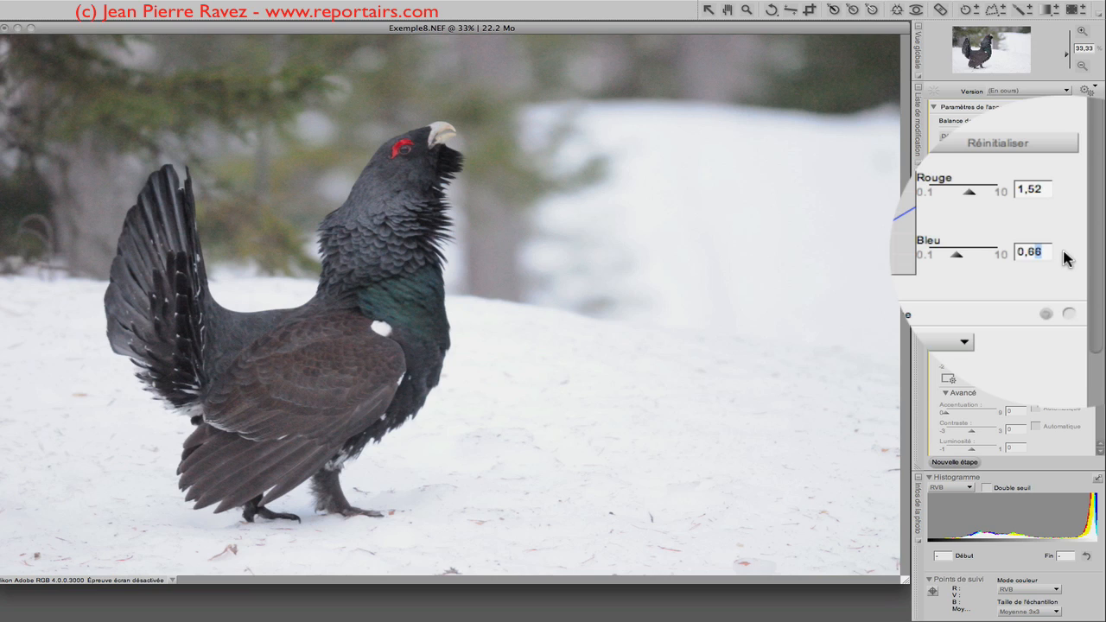
type("64")
key("BackSpace")
type("1")
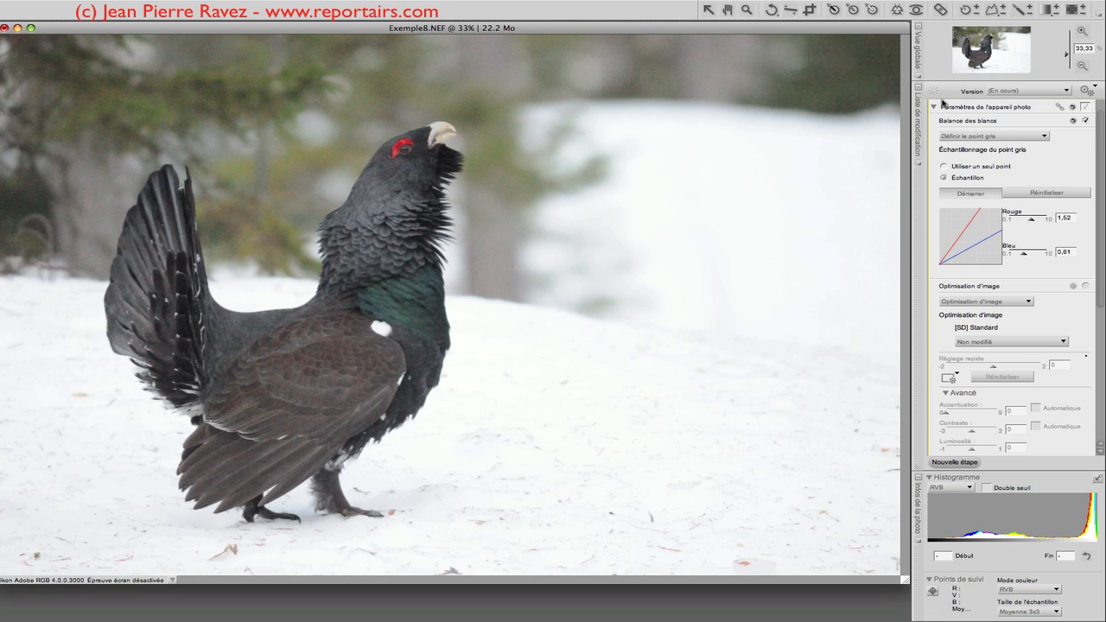
Lower the exposure compensation in Correction rapide to -1,5
left_click_drag(1101, 292, 1103, 432)
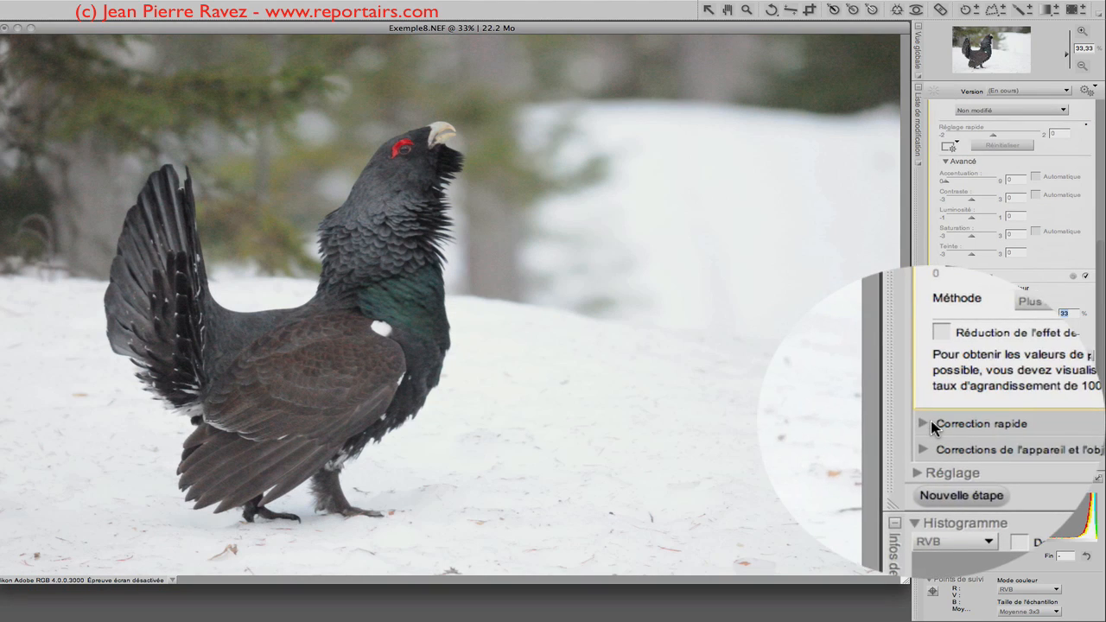
left_click(996, 421)
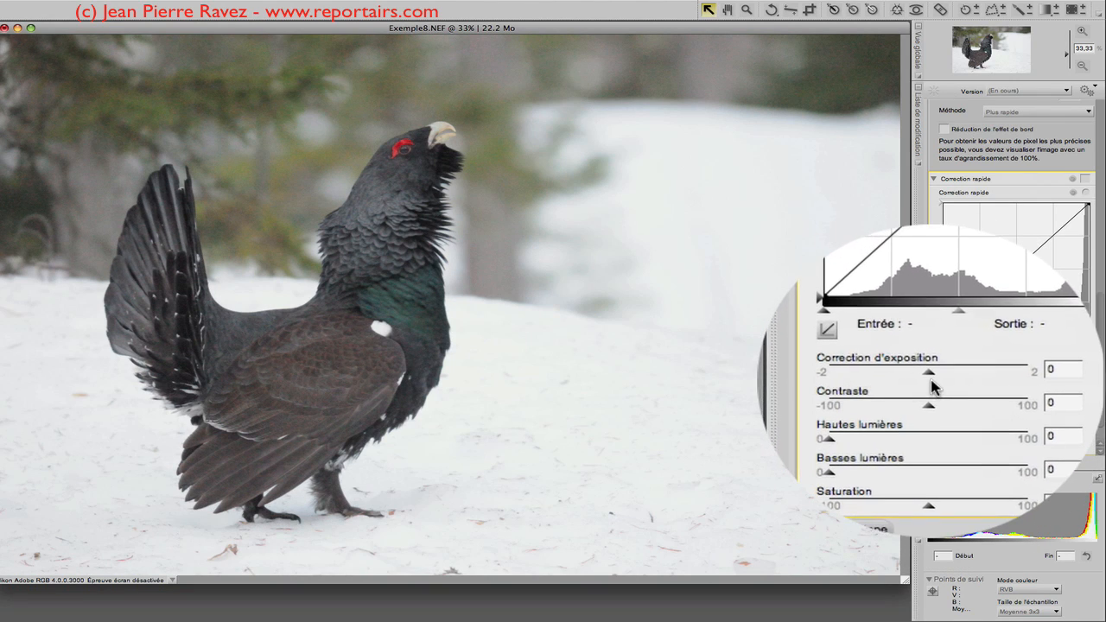
left_click_drag(930, 378, 934, 383)
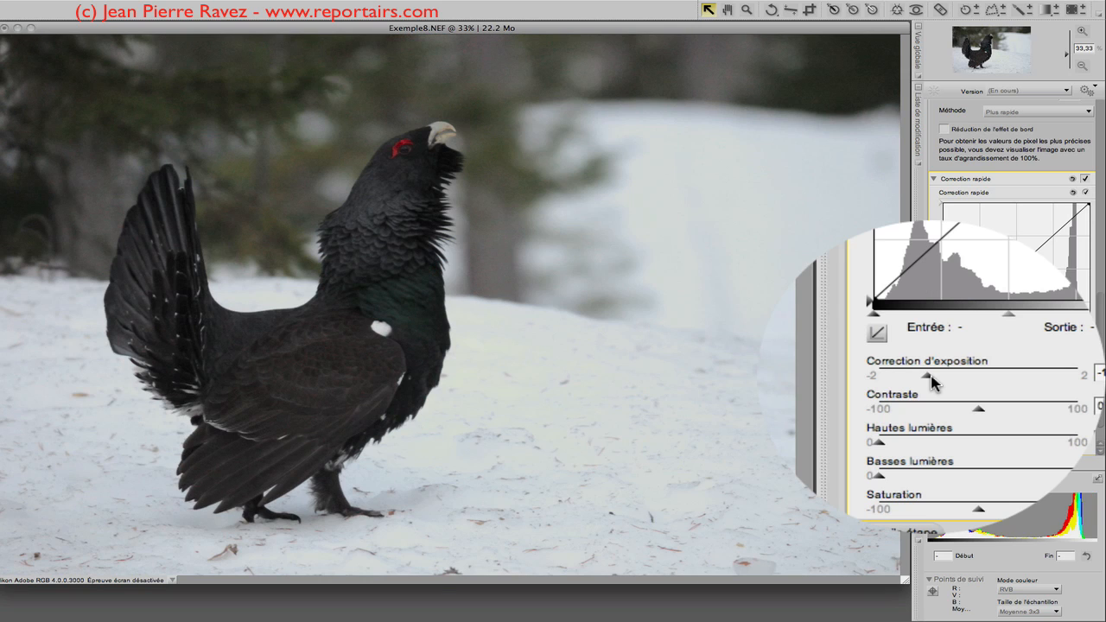
left_click_drag(932, 380, 932, 383)
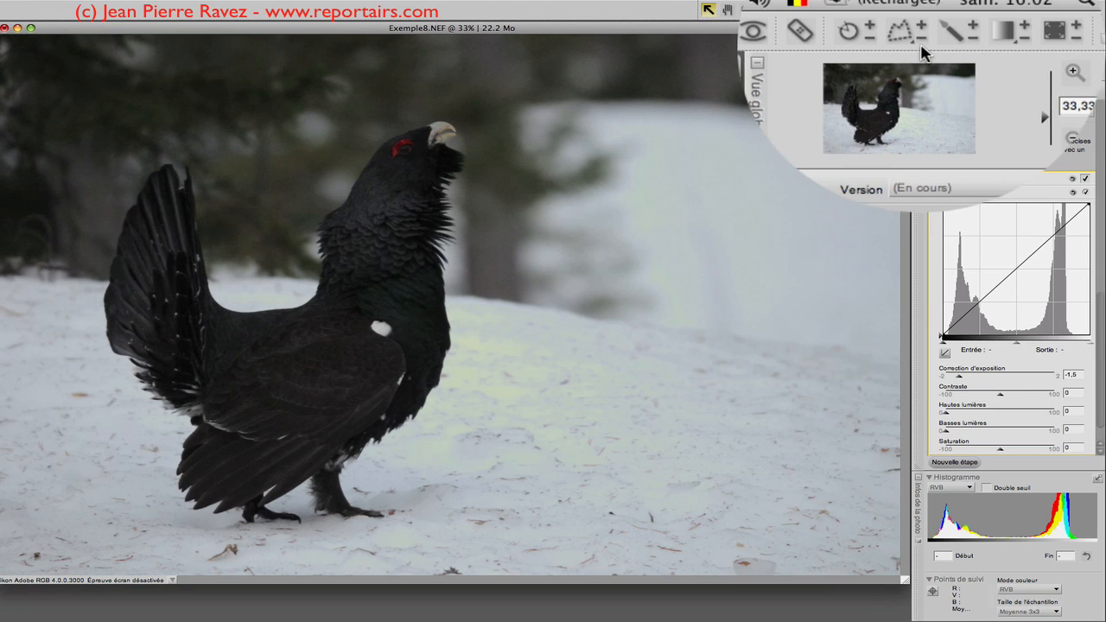
Try to outline the bird's beak and the top of its head with the polygonal lasso
left_click(921, 50)
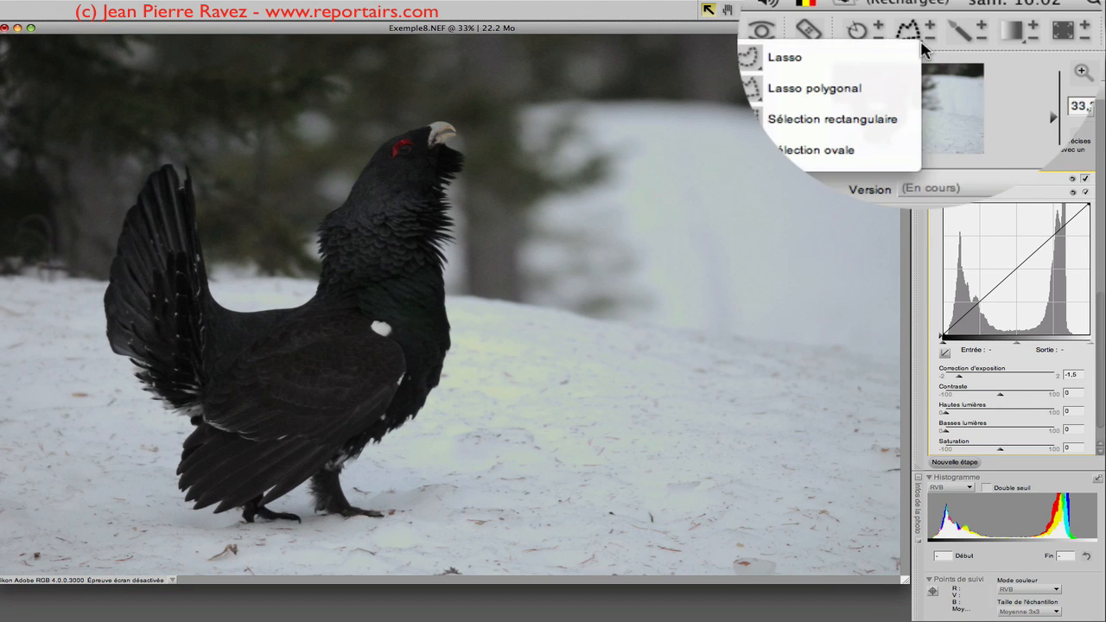
left_click(922, 89)
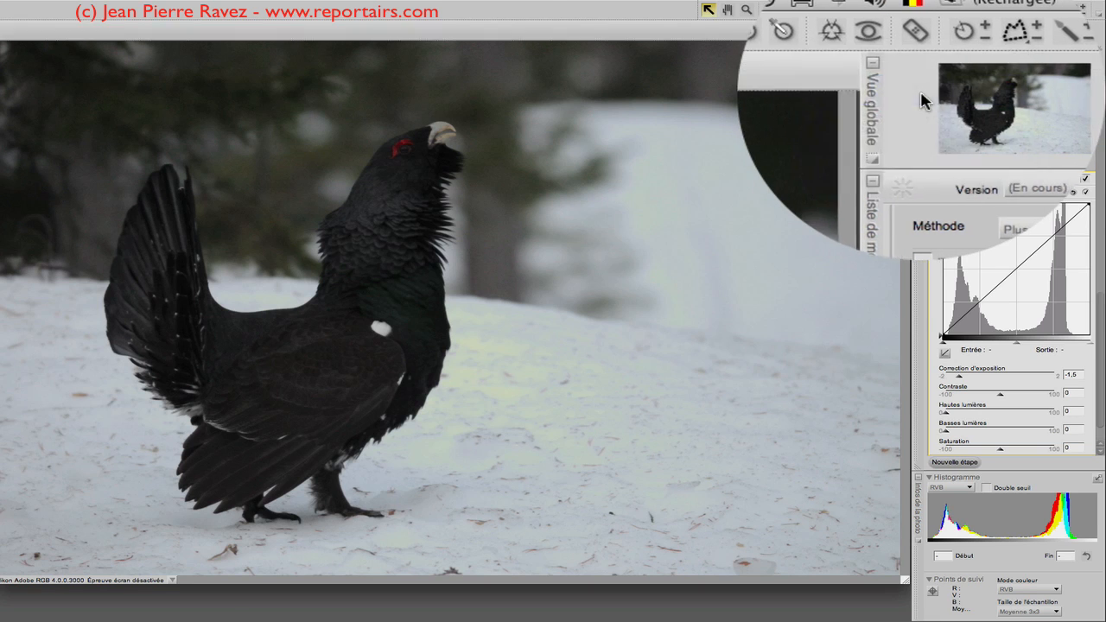
left_click_drag(1031, 155, 1032, 148)
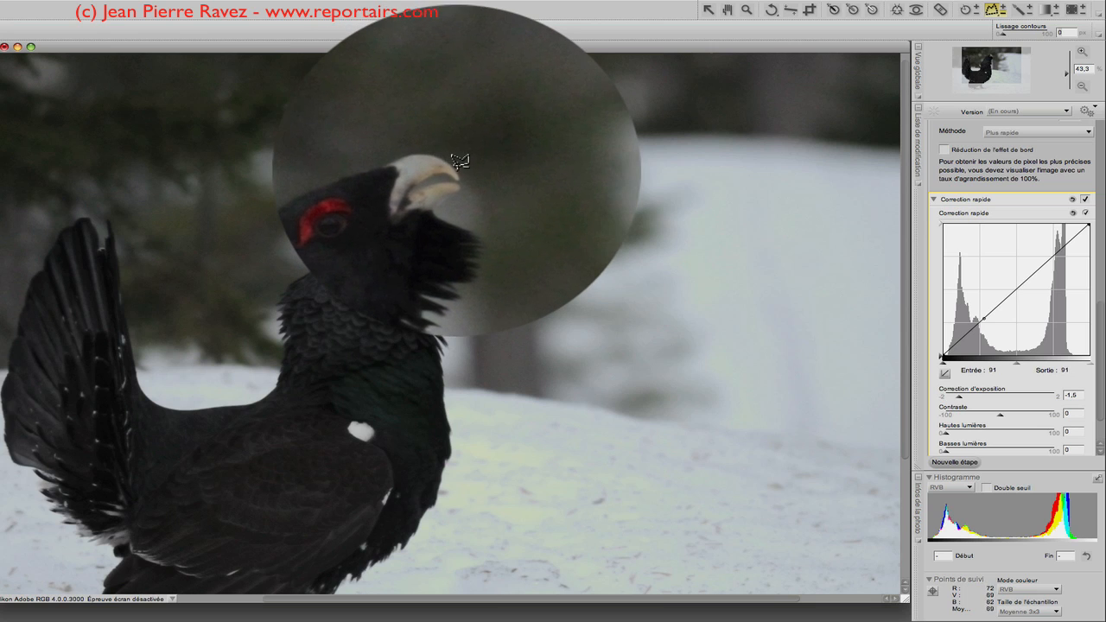
left_click(463, 182)
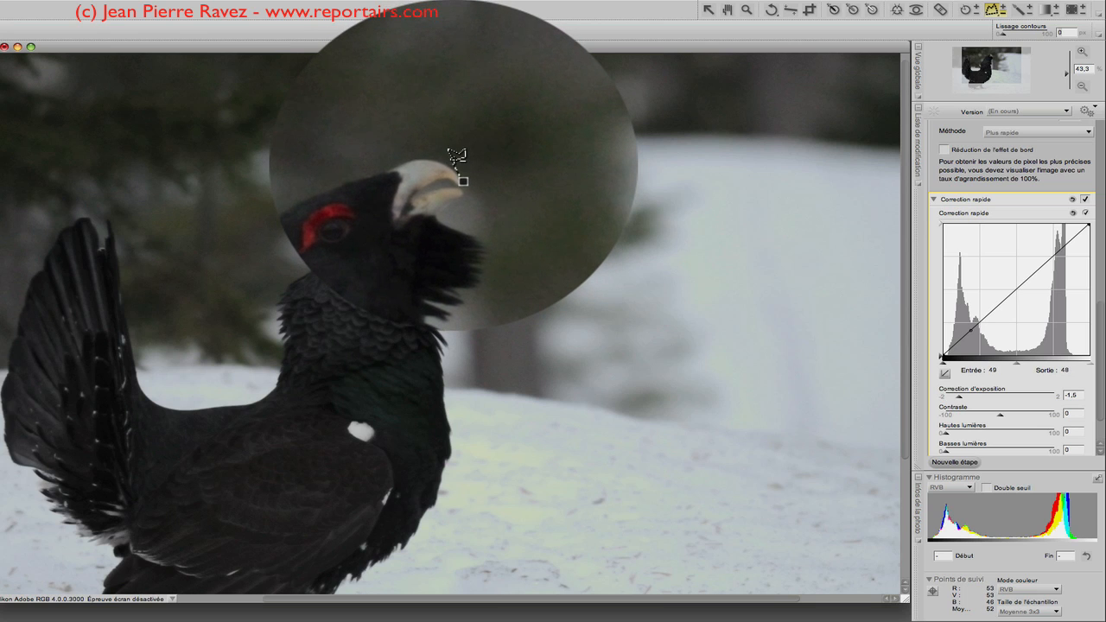
left_click(458, 170)
left_click(448, 161)
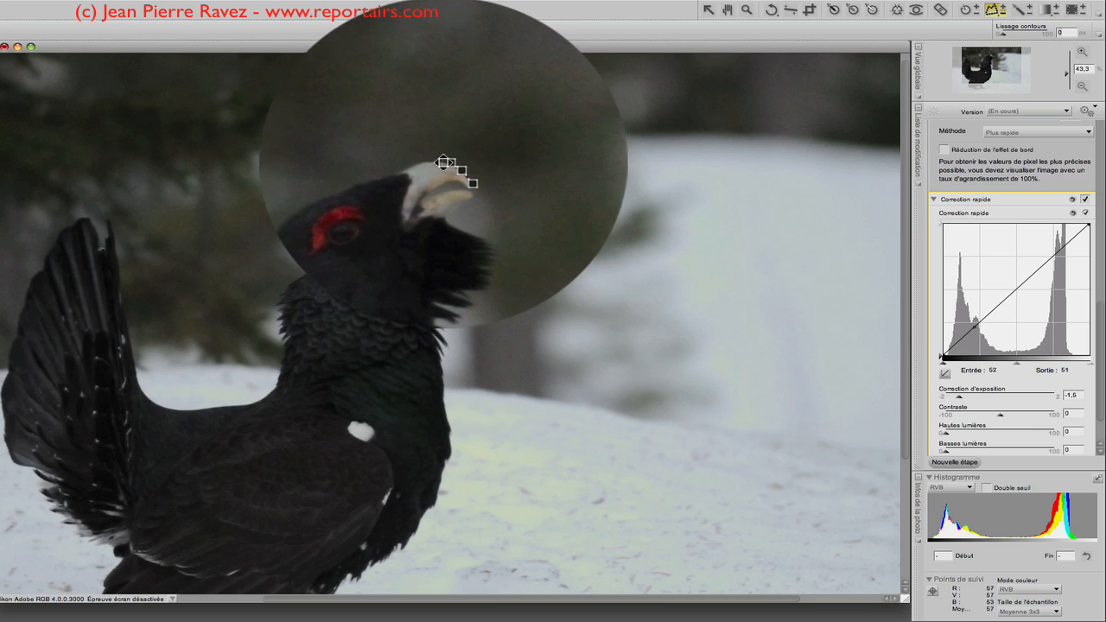
left_click(440, 161)
left_click(430, 163)
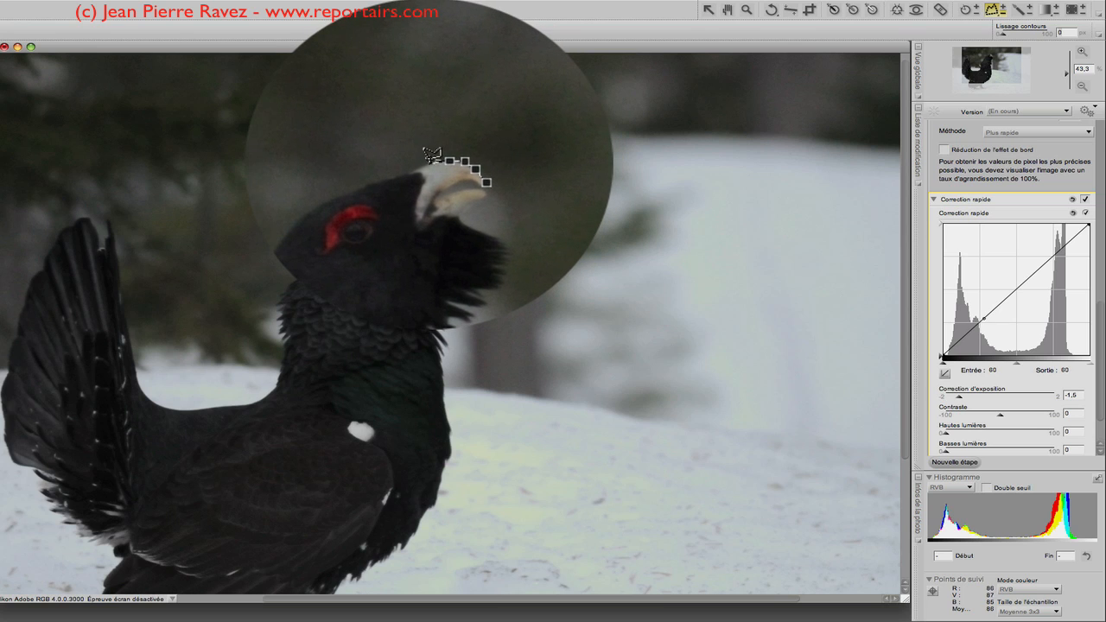
left_click(423, 166)
left_click(415, 167)
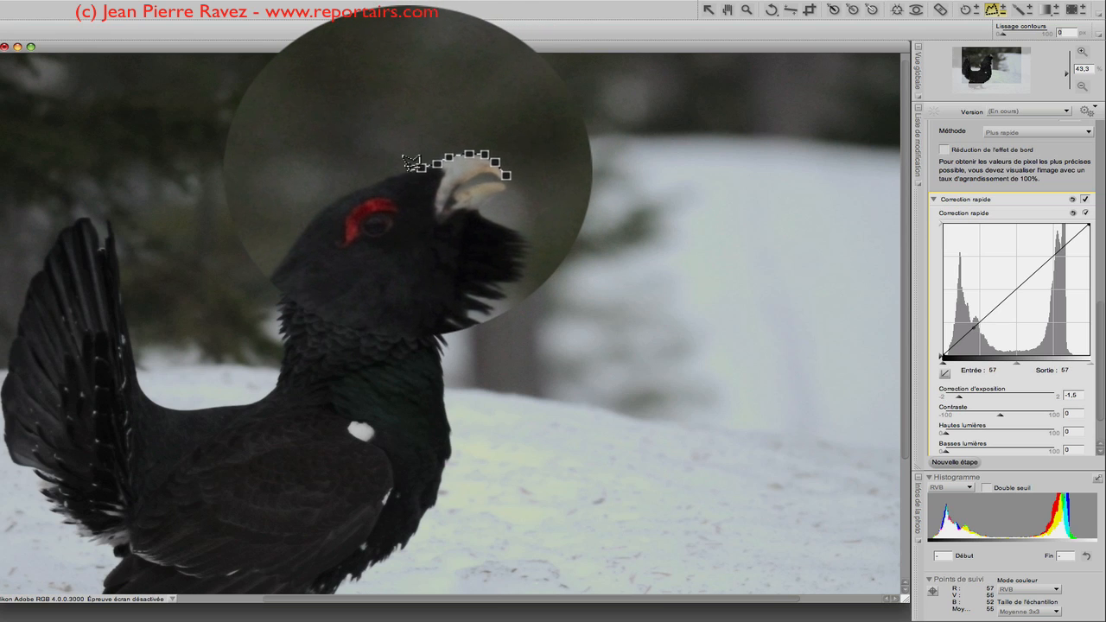
left_click(407, 170)
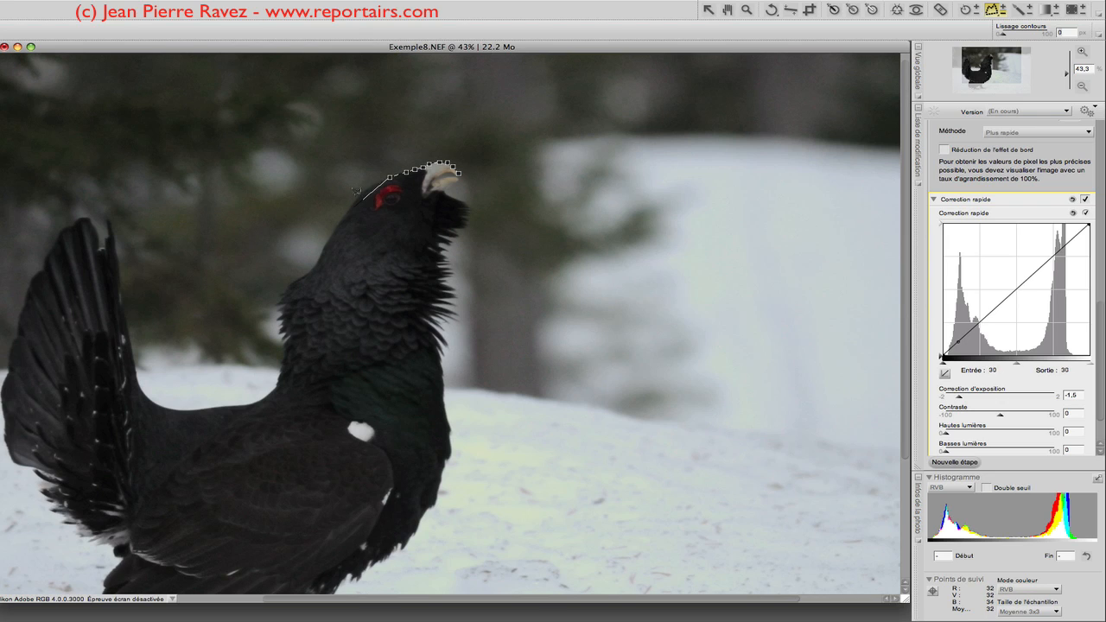
key("Escape")
Paste the copied adjustment settings and straighten the curve of the pasted Niveaux et courbes adjustment
double_click(727, 9)
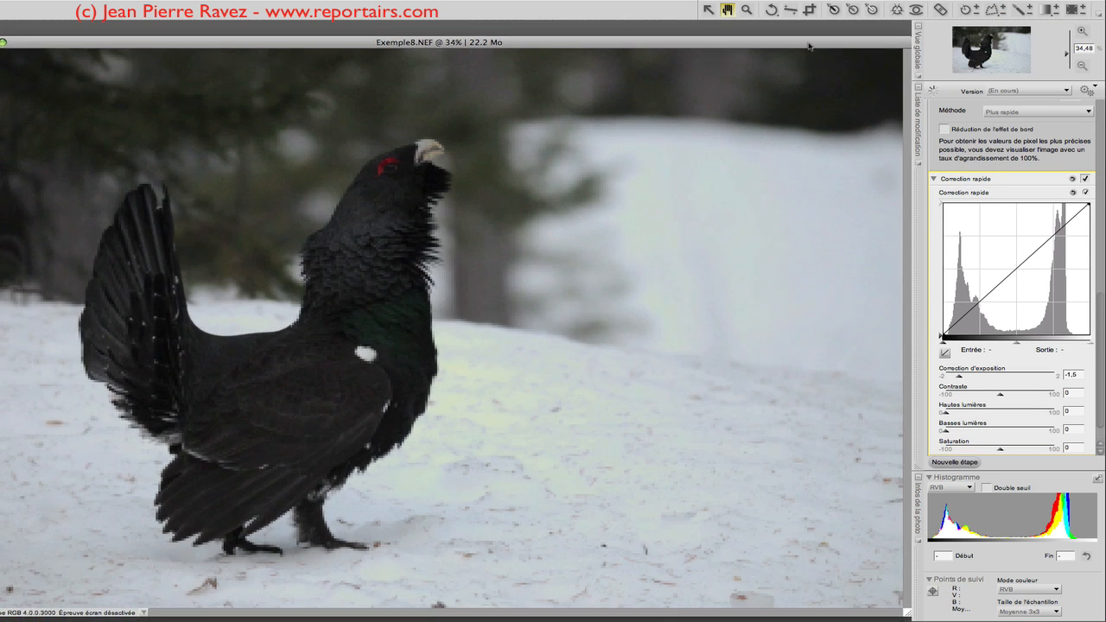
scroll(1098, 318, "down", 2)
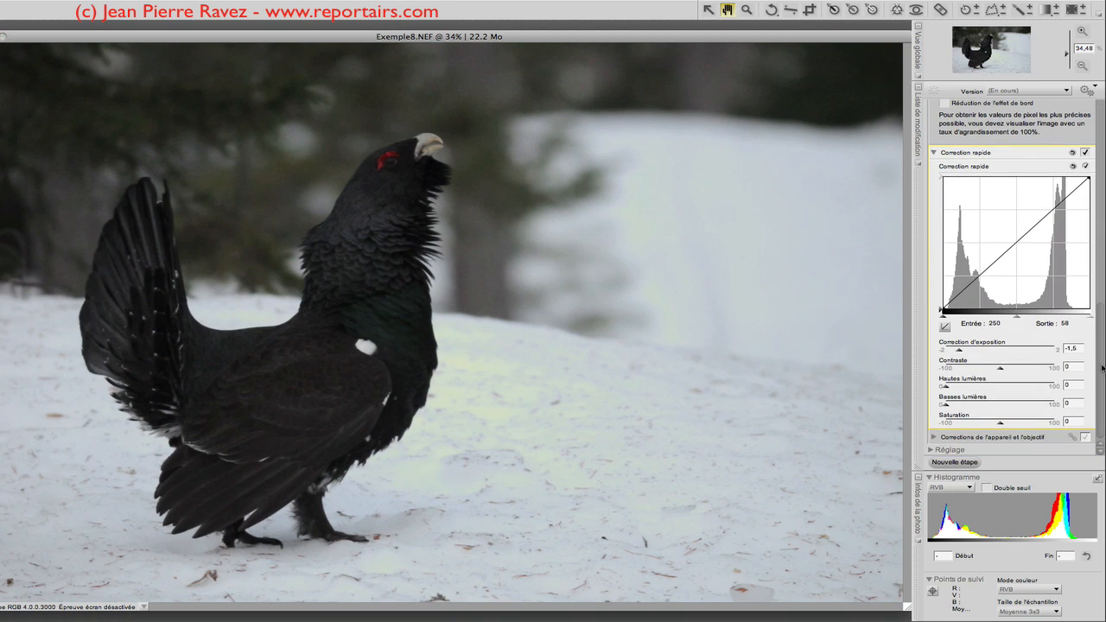
right_click(974, 439)
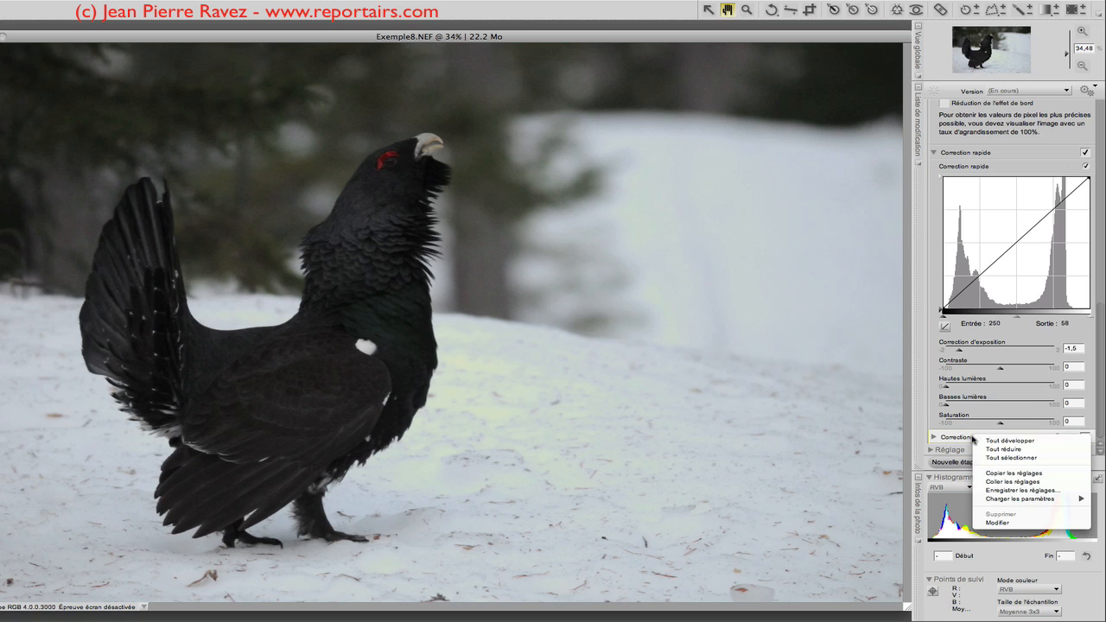
left_click(1005, 482)
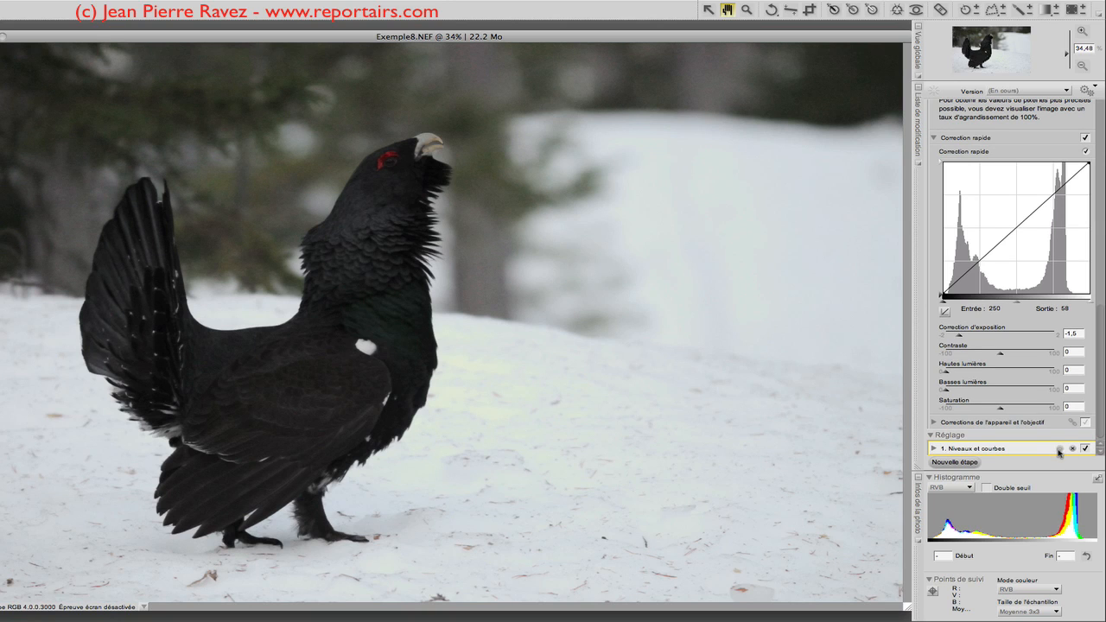
left_click(934, 449)
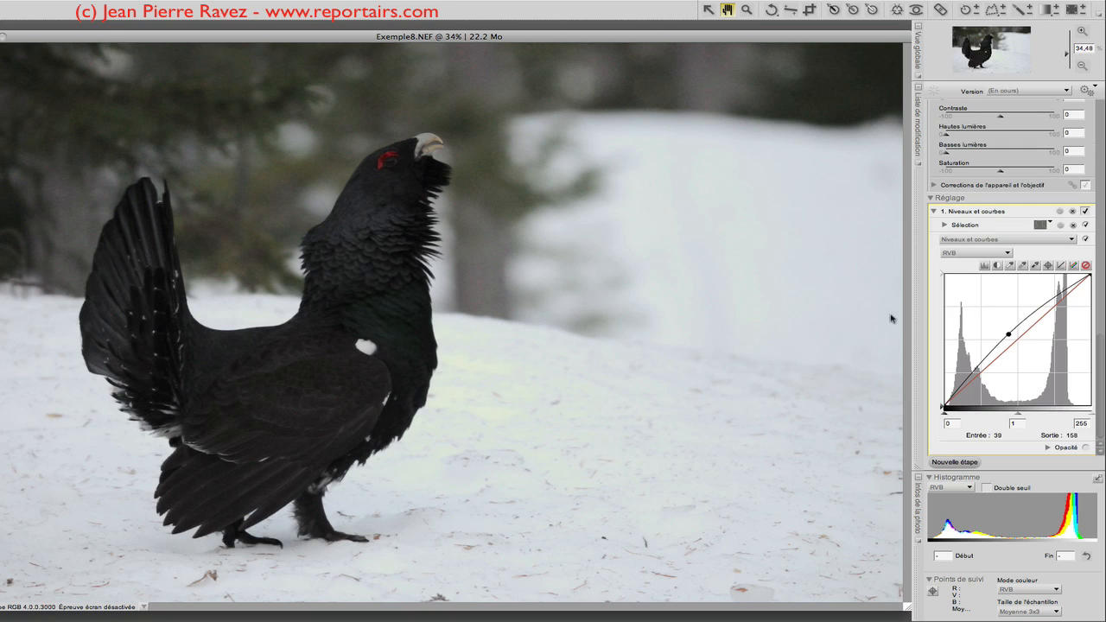
left_click_drag(1008, 337, 1015, 341)
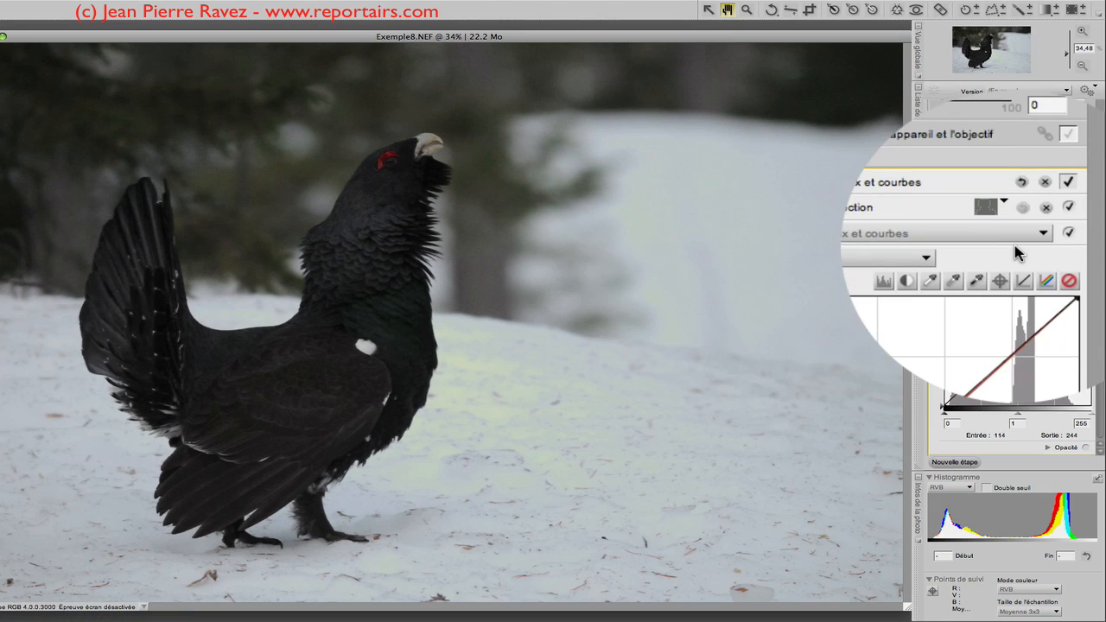
Change the Niveaux et courbes adjustment to D-Lighting in Qualité supérieure (HQ) and clear the selection outline around the bird
left_click(1007, 240)
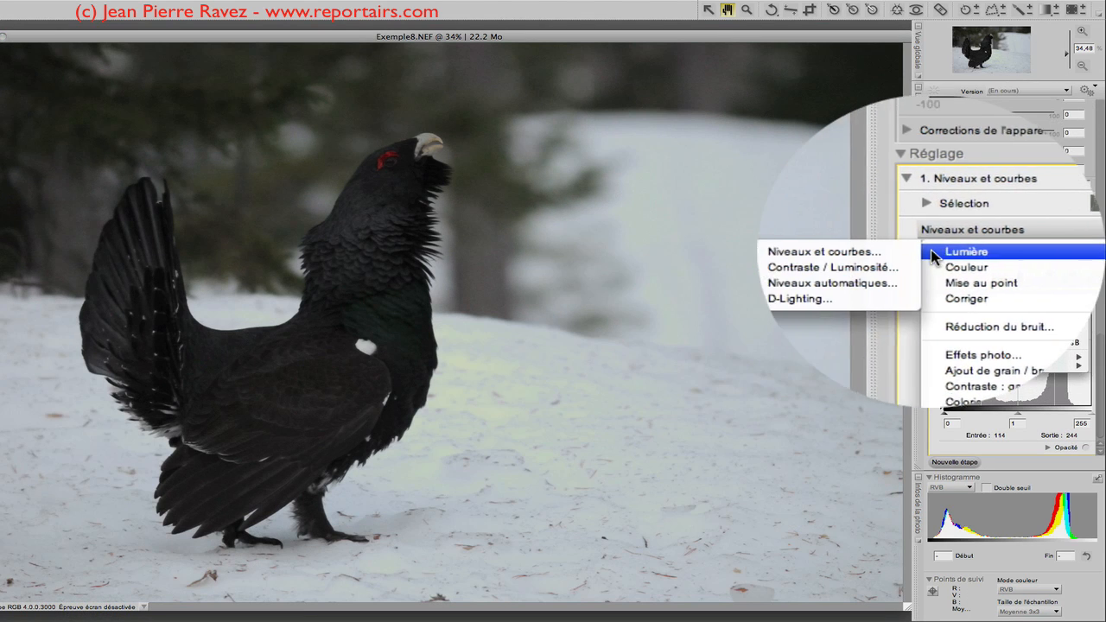
left_click(914, 284)
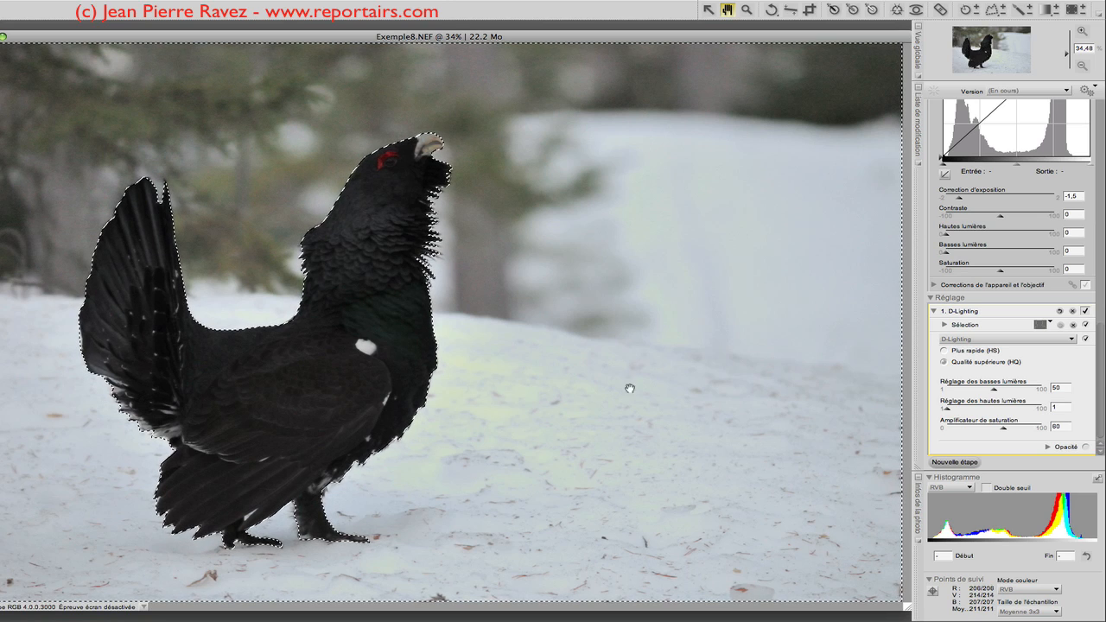
key("super+d")
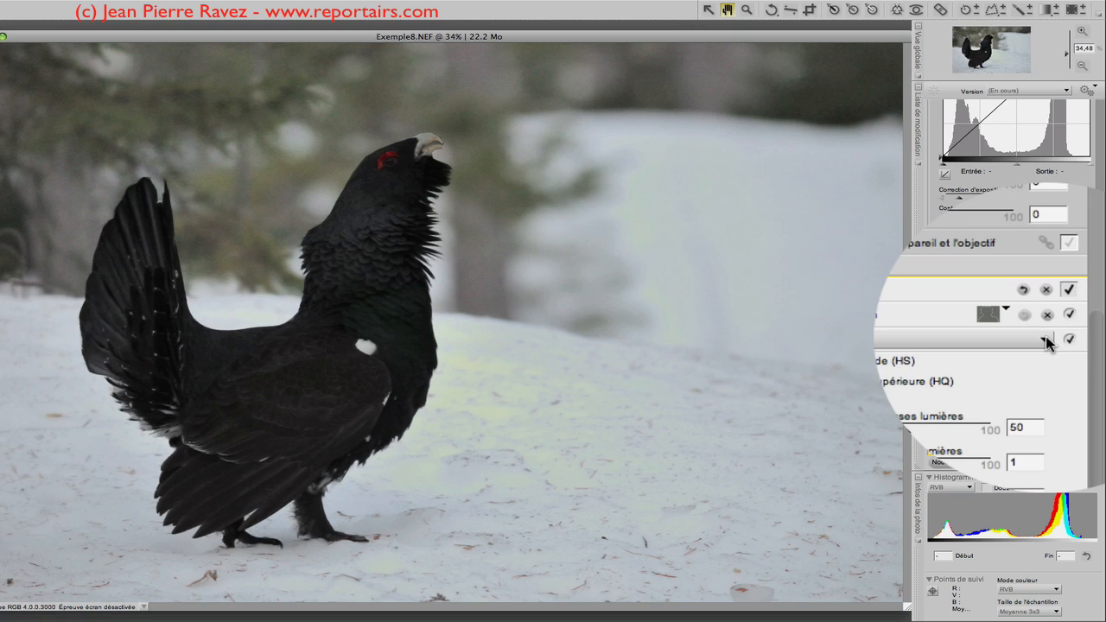
Add a Flou gaussien to the D-Lighting step with a radius of 1,97 px
left_click(1045, 340)
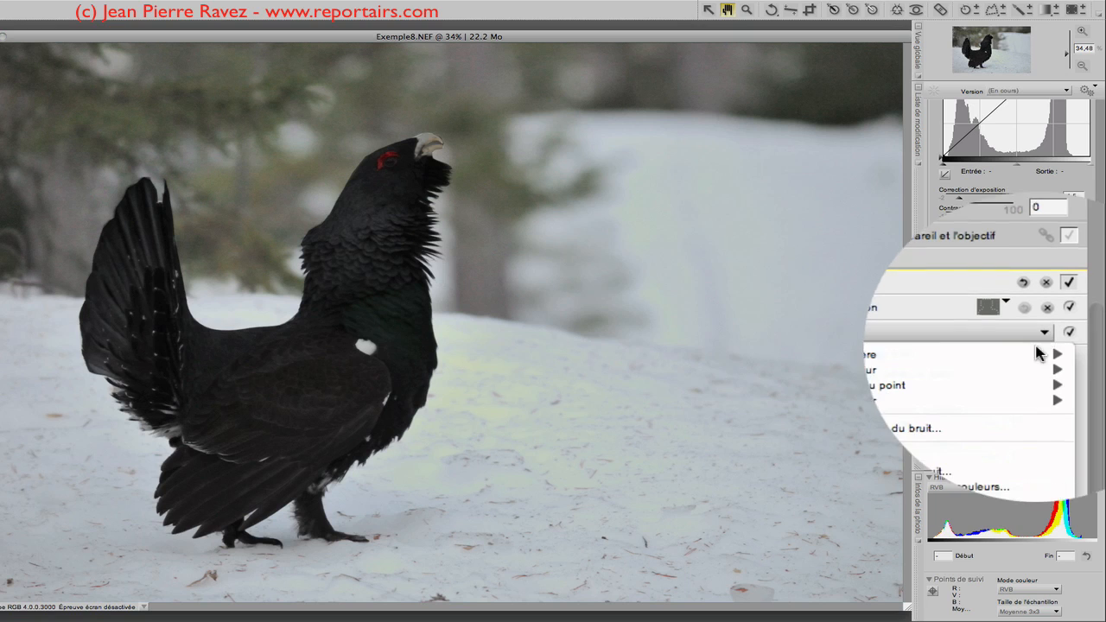
mouse_move(932, 367)
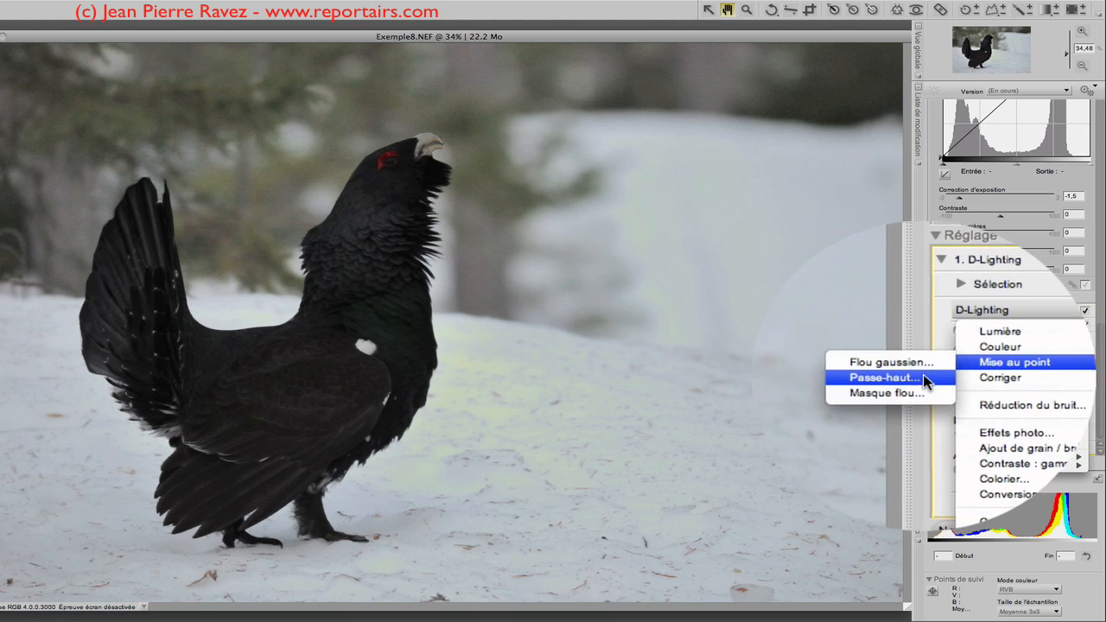
left_click(919, 371)
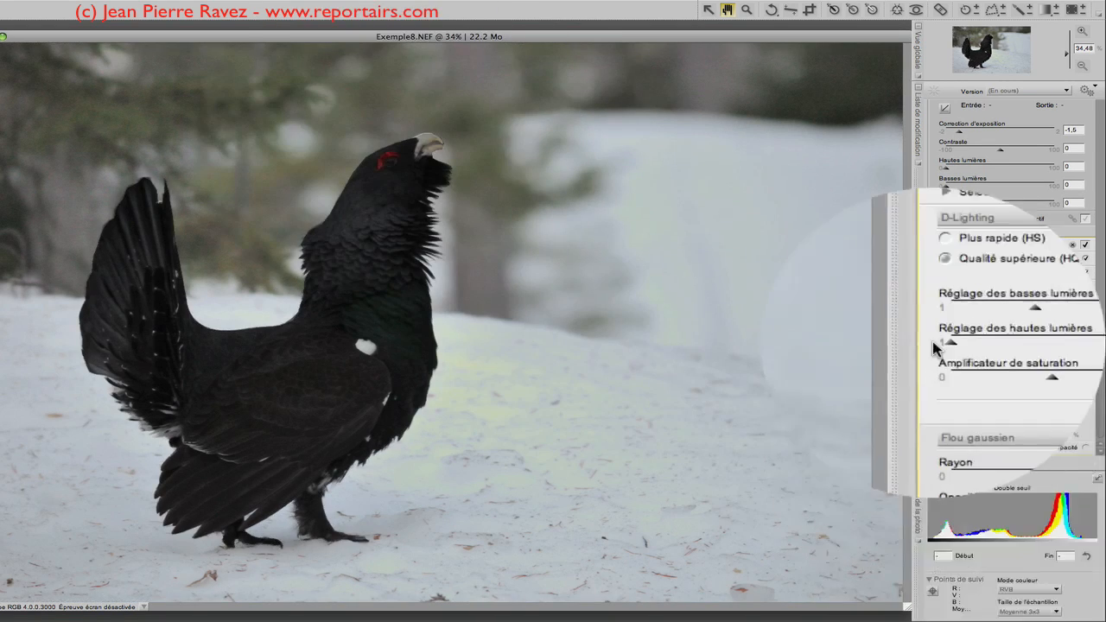
left_click_drag(932, 417, 933, 415)
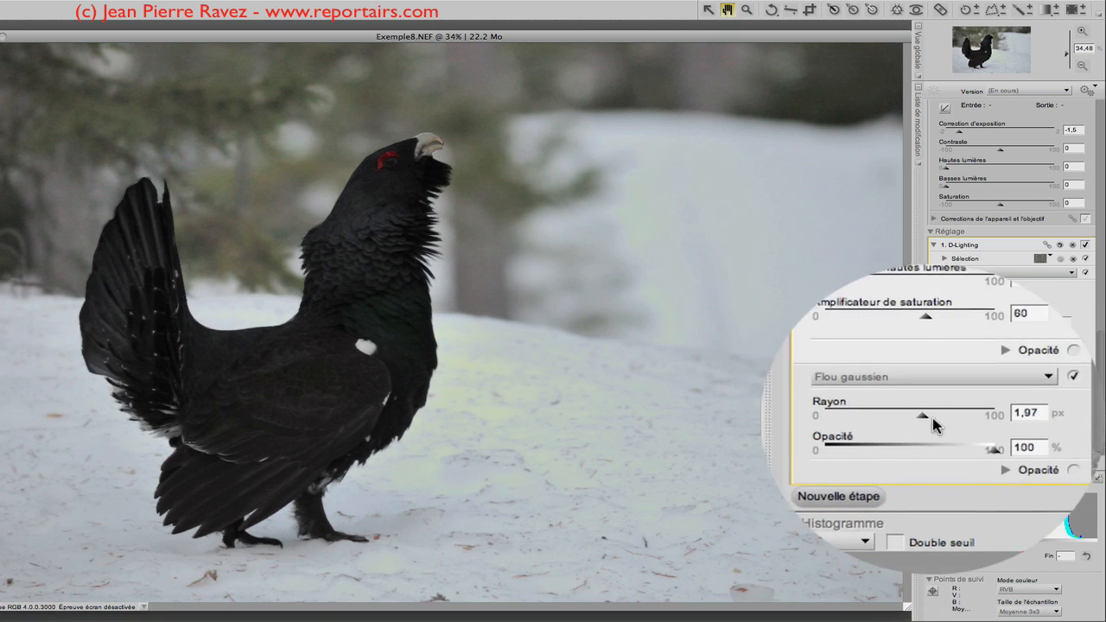
Add a Réduction du bruit to the D-Lighting step with the Qualité supérieure method and an Intensité of 23 %
left_click(1045, 399)
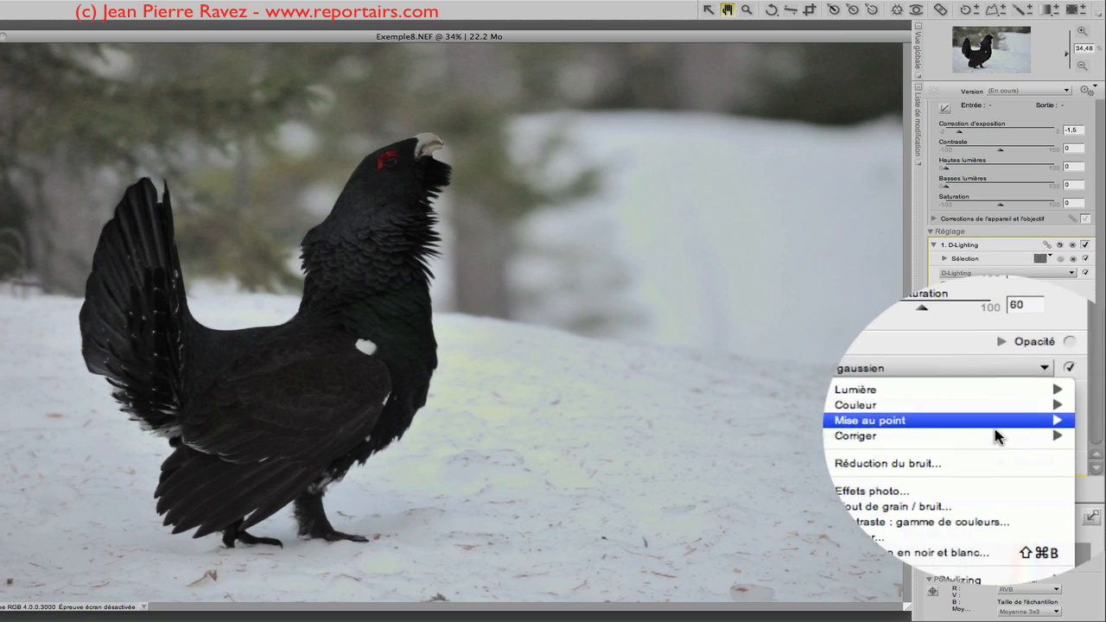
left_click(986, 449)
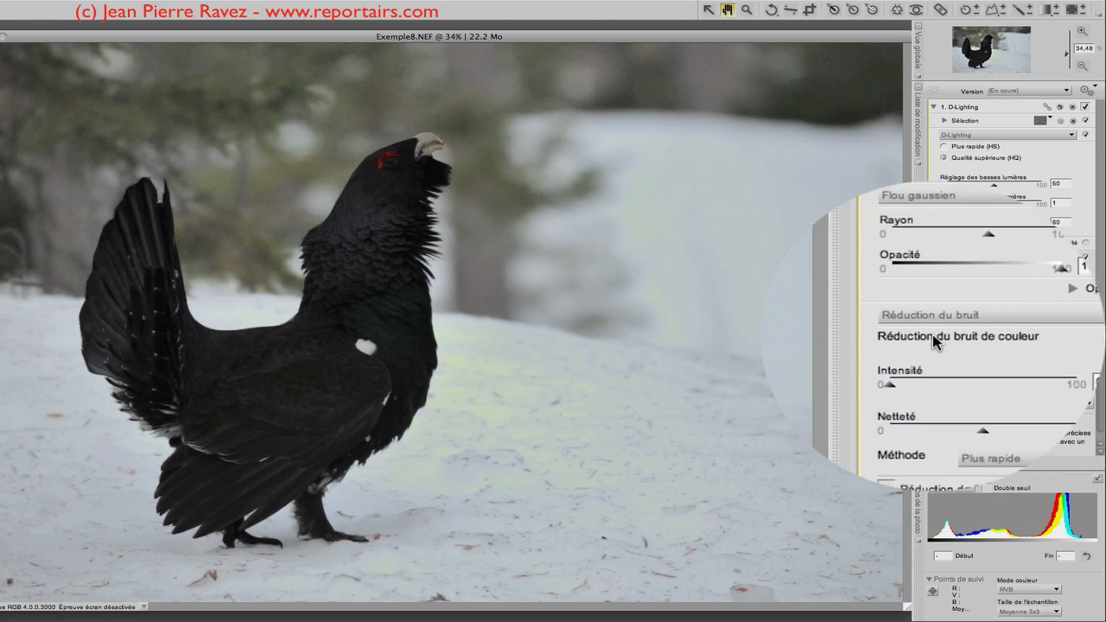
left_click(932, 404)
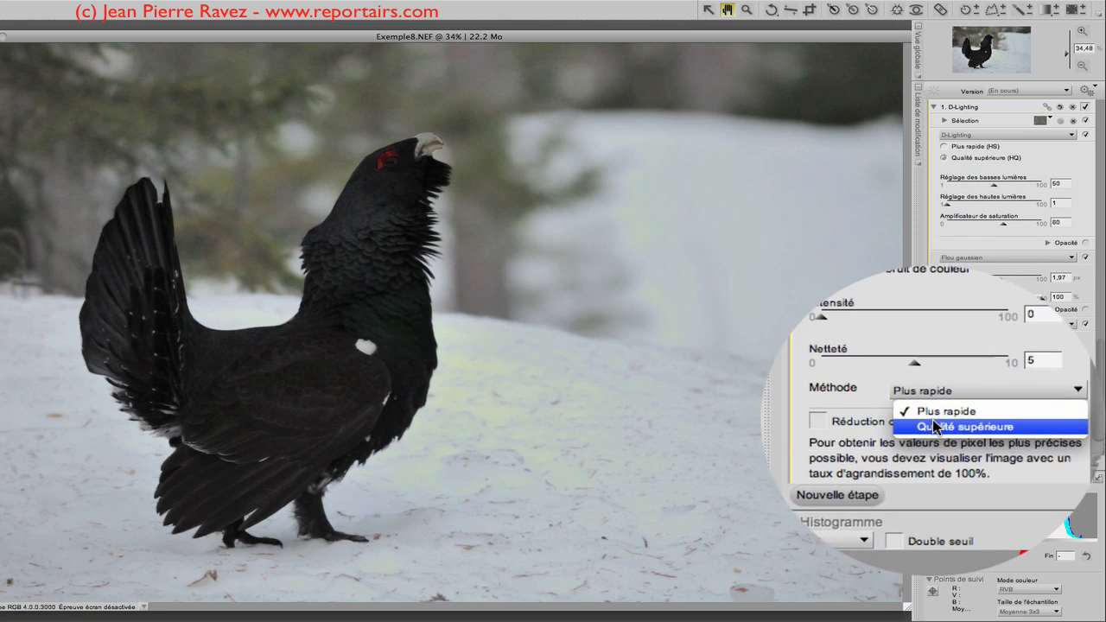
left_click(938, 442)
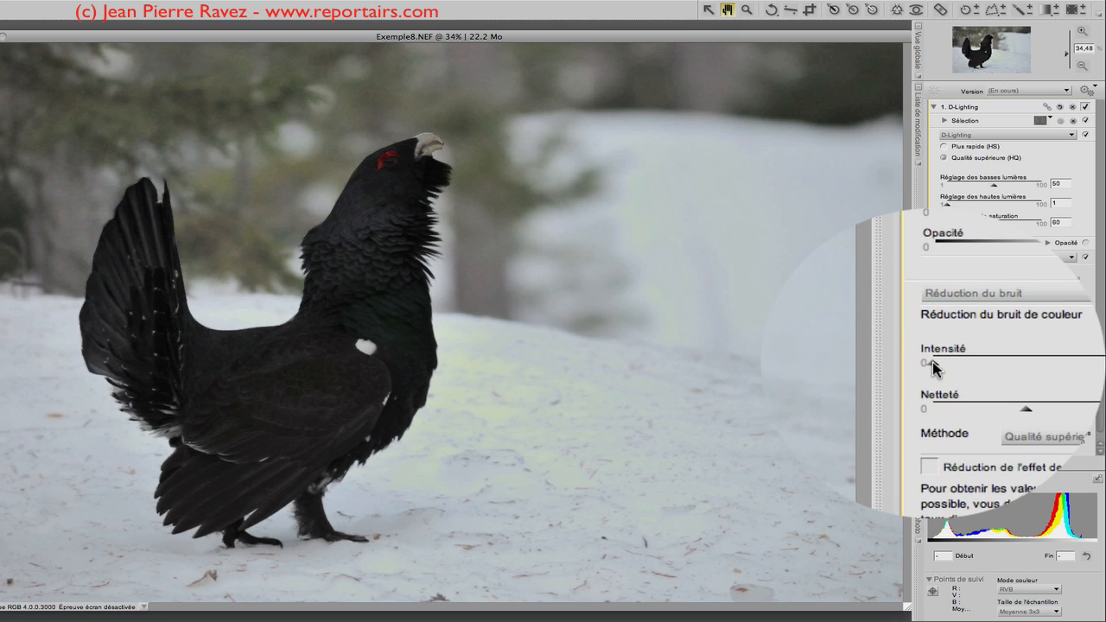
left_click_drag(932, 363, 969, 363)
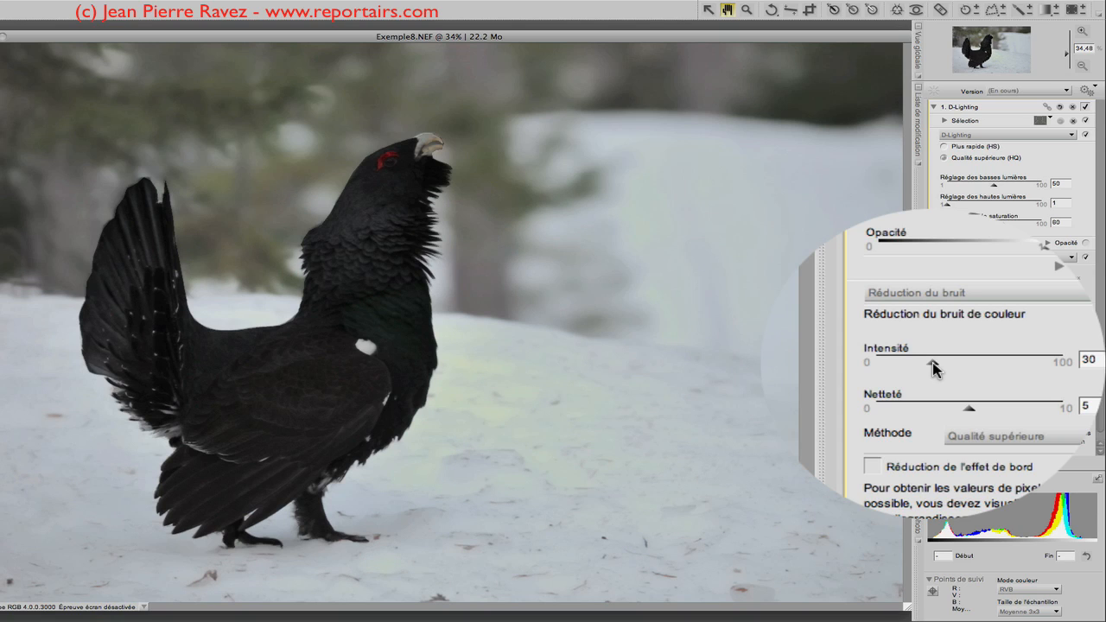
left_click_drag(932, 363, 923, 362)
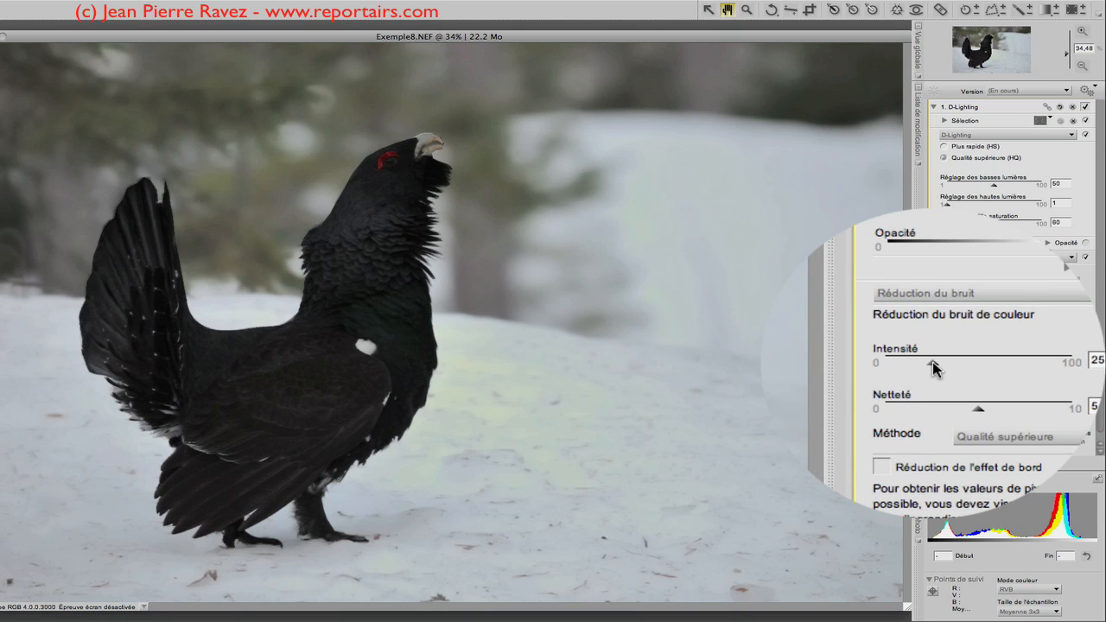
left_click_drag(933, 363, 931, 363)
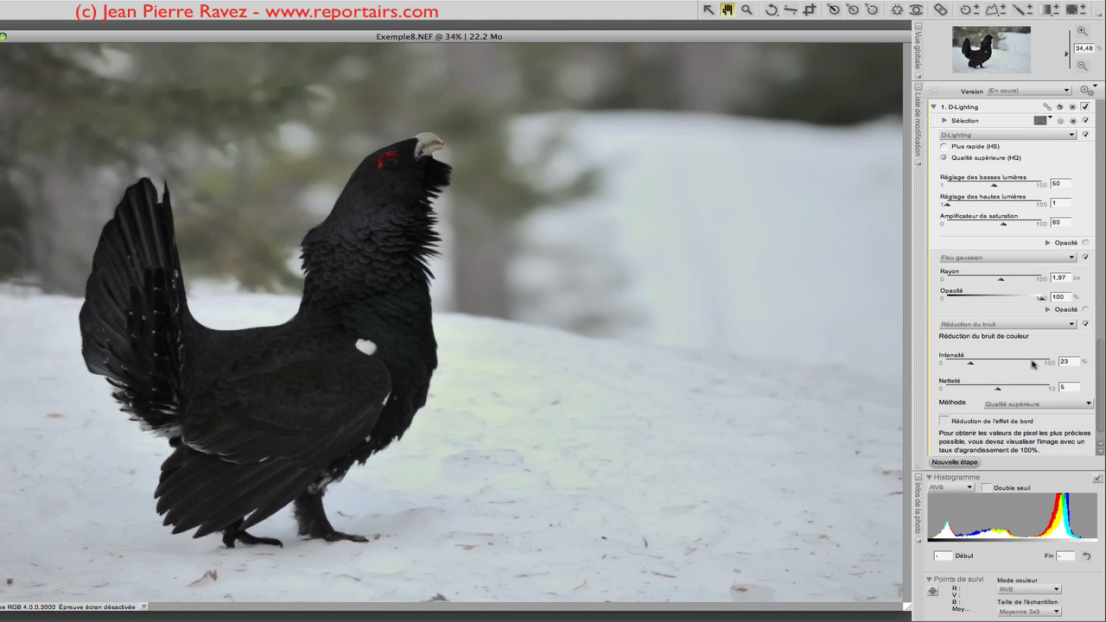
Show the selection settings of the D-Lighting step and set Contour progressif to 4 px
scroll(1099, 367, "up", 5)
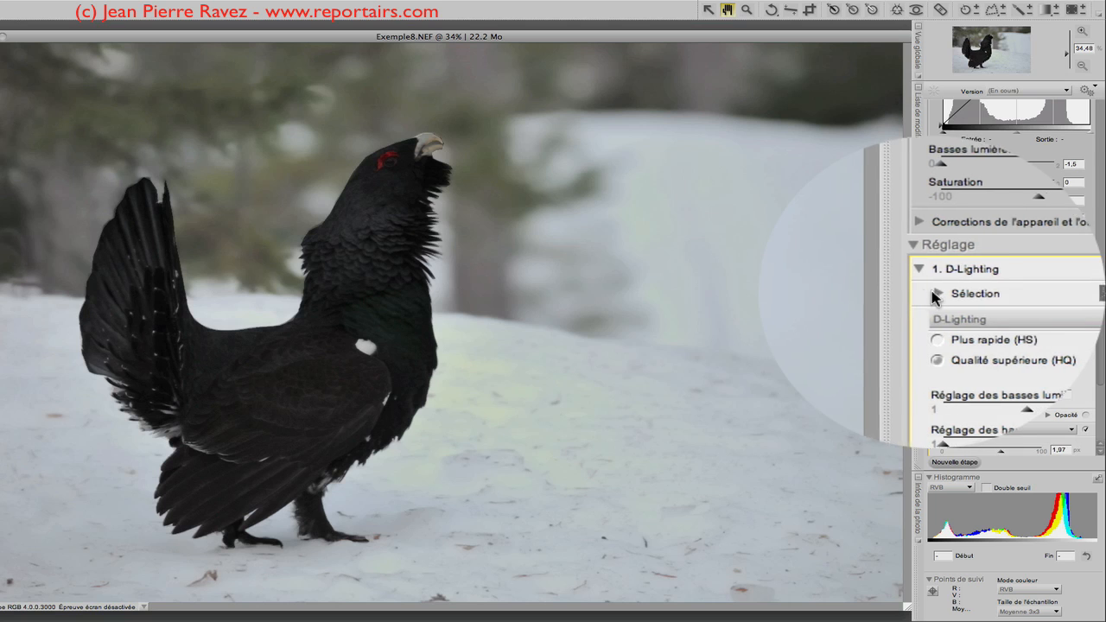
left_click(935, 294)
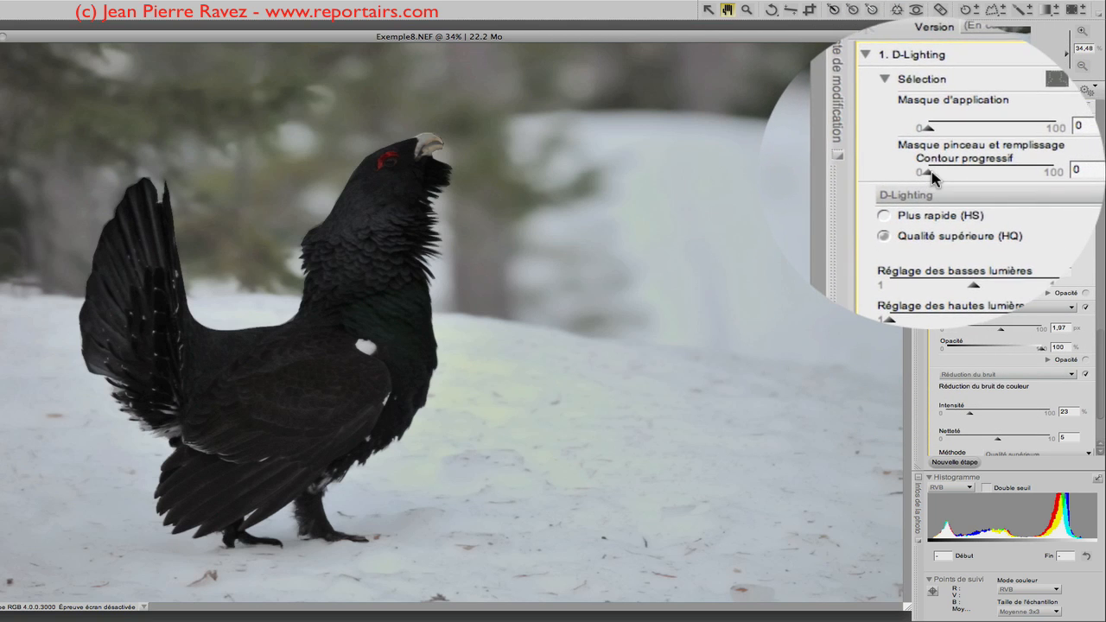
left_click(931, 171)
left_click_drag(932, 172, 932, 172)
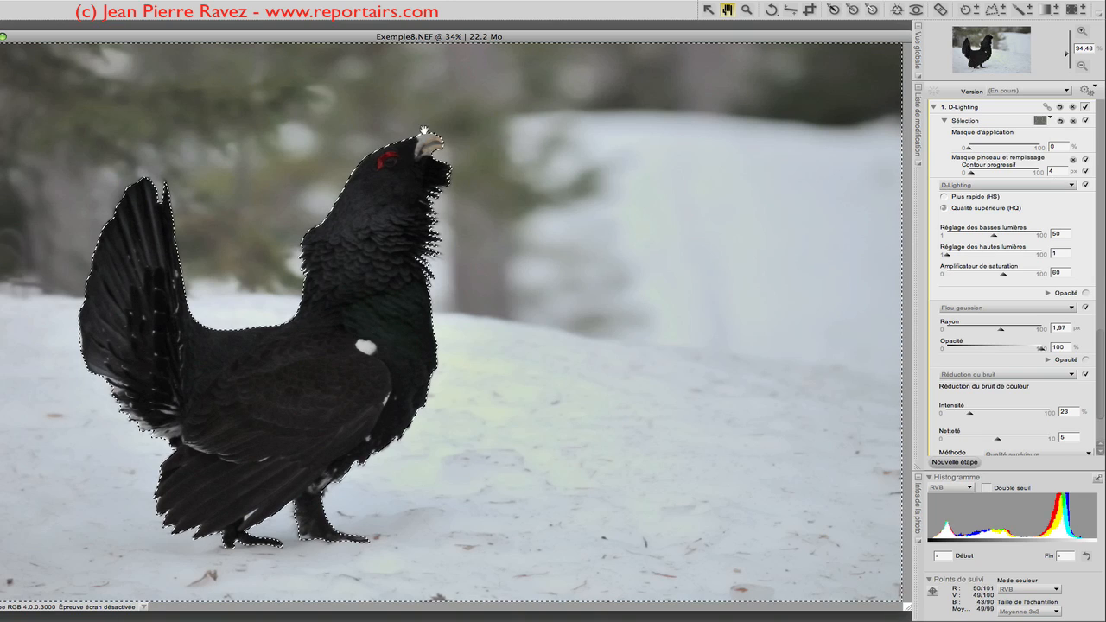
Create a second adjustment step with a colour control point on the beak, reducing its size and slightly raising brightness and contrast
left_click_drag(1102, 355, 1103, 395)
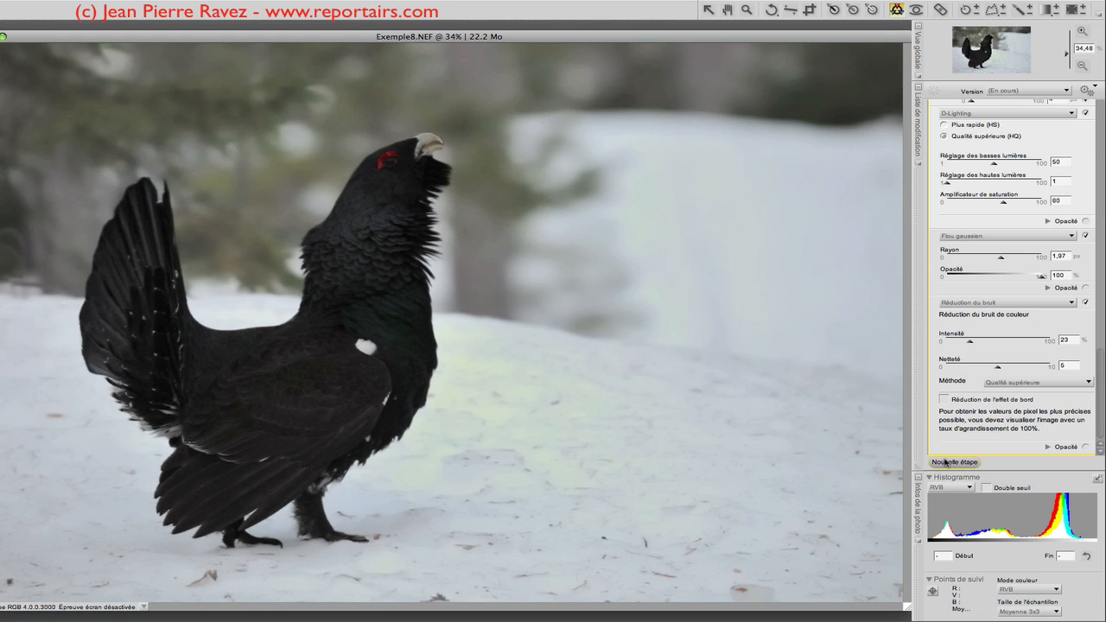
left_click(948, 462)
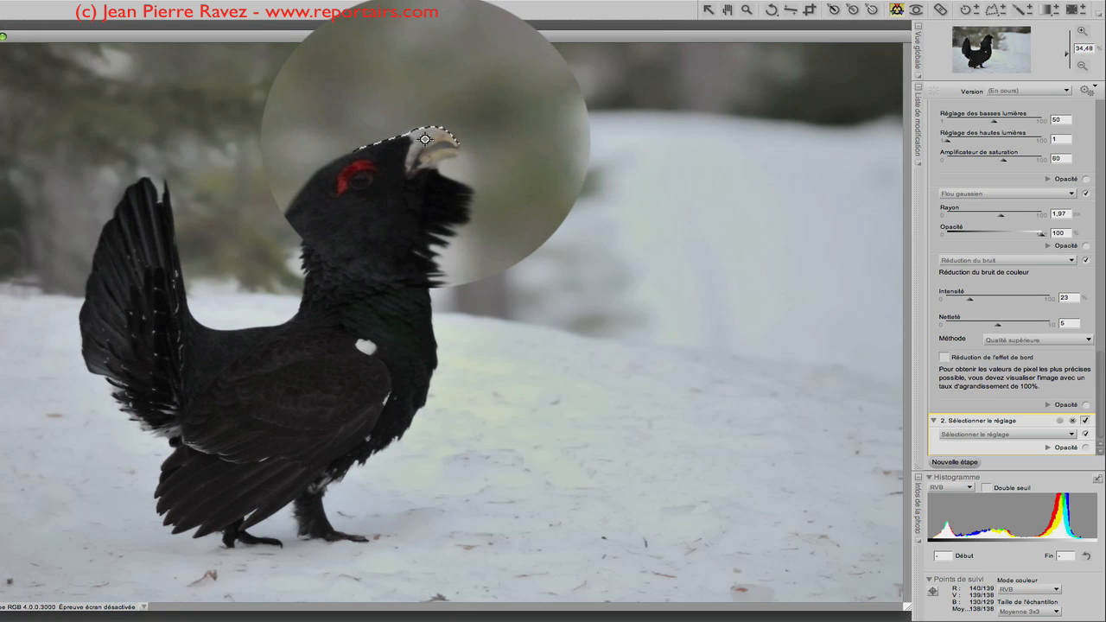
left_click(365, 136)
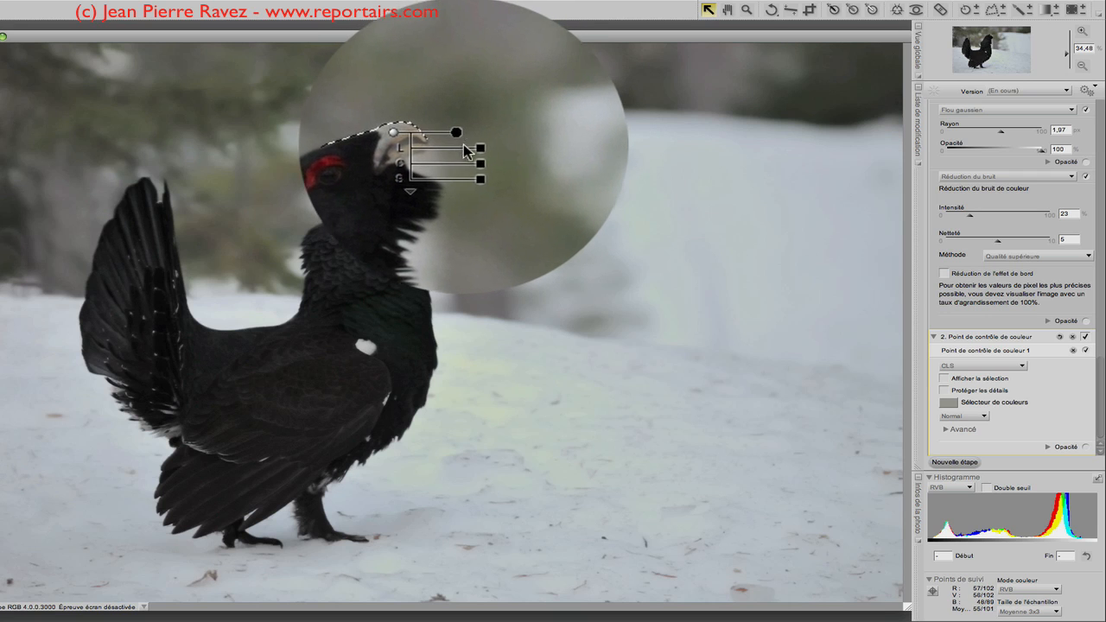
mouse_move(474, 152)
left_mouse_down()
mouse_move(481, 148)
mouse_move(445, 140)
mouse_move(478, 155)
left_mouse_up()
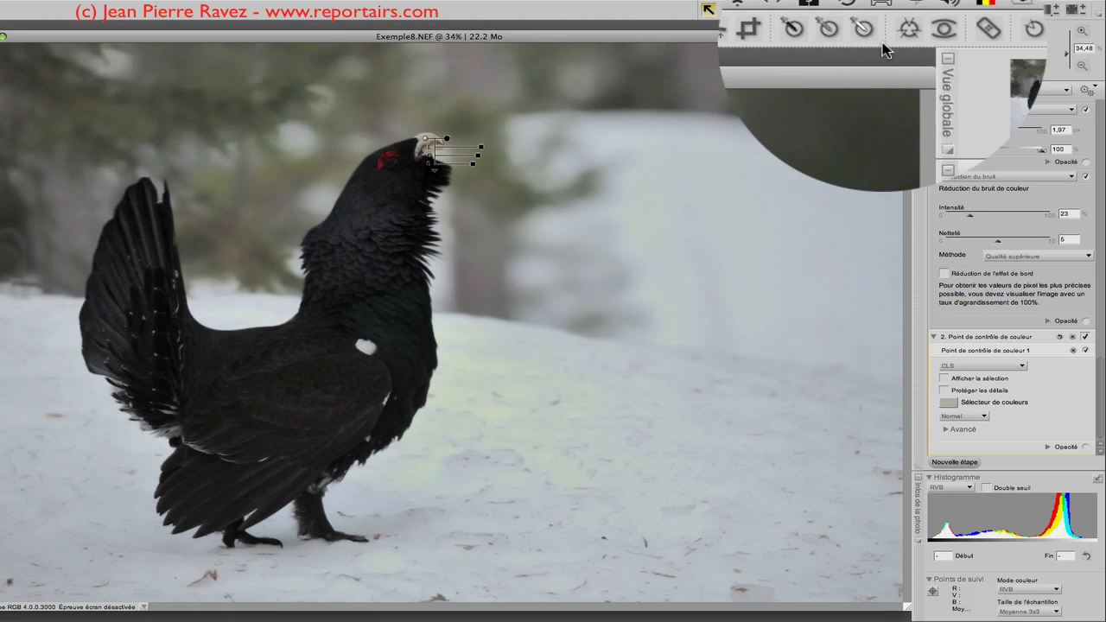
Add a small colour control point on the bird's eye and raise its brightness and contrast
left_click(897, 9)
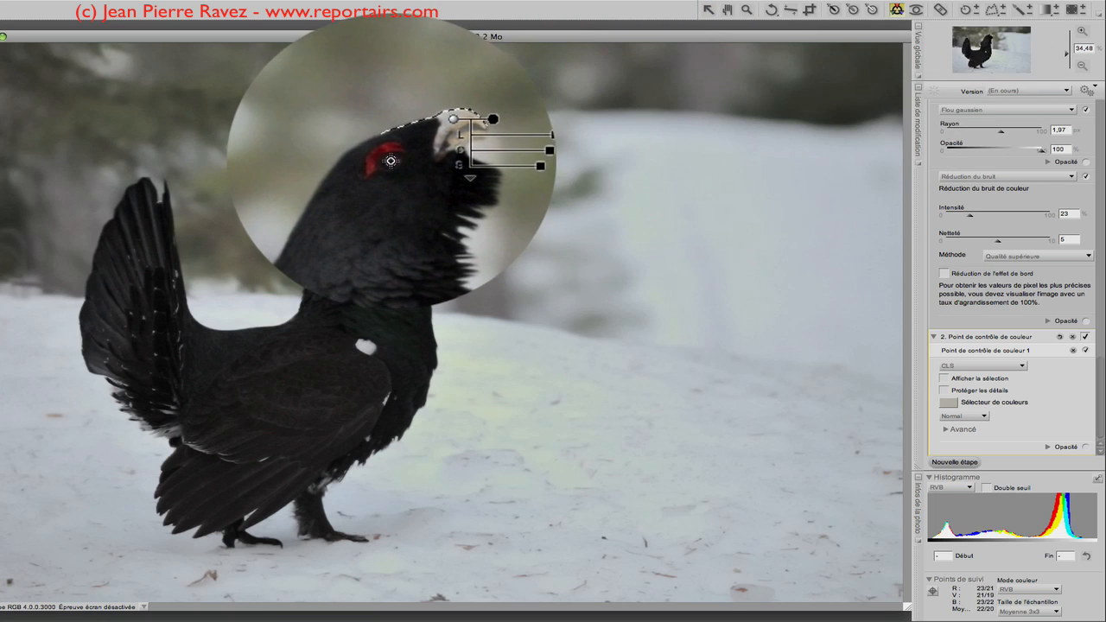
left_click(391, 161)
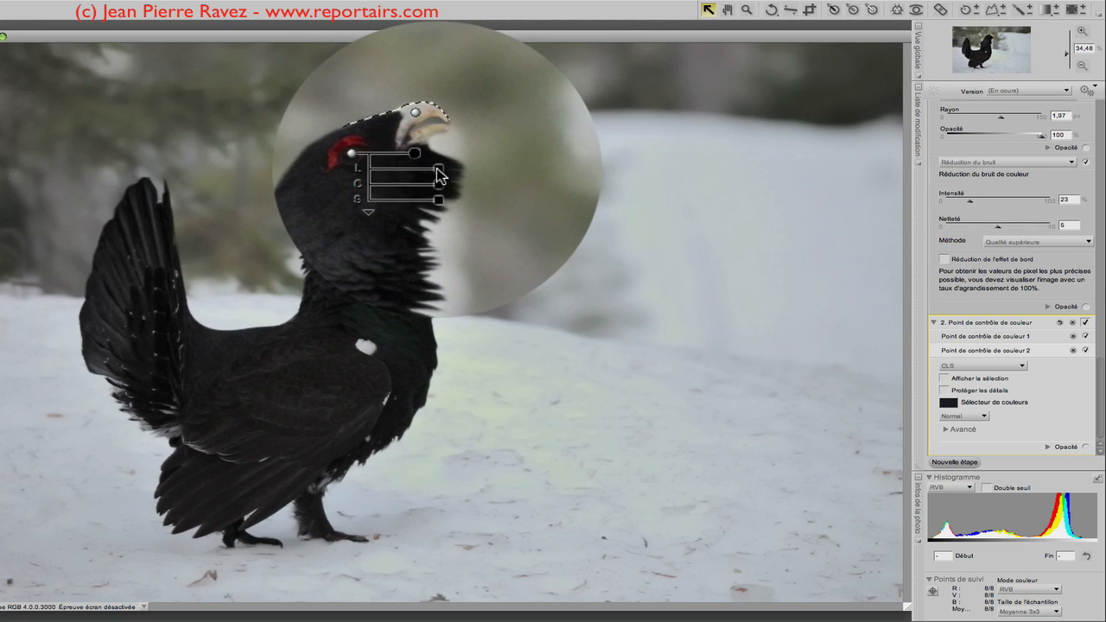
mouse_move(437, 167)
left_mouse_down()
mouse_move(407, 161)
mouse_move(451, 179)
left_mouse_up()
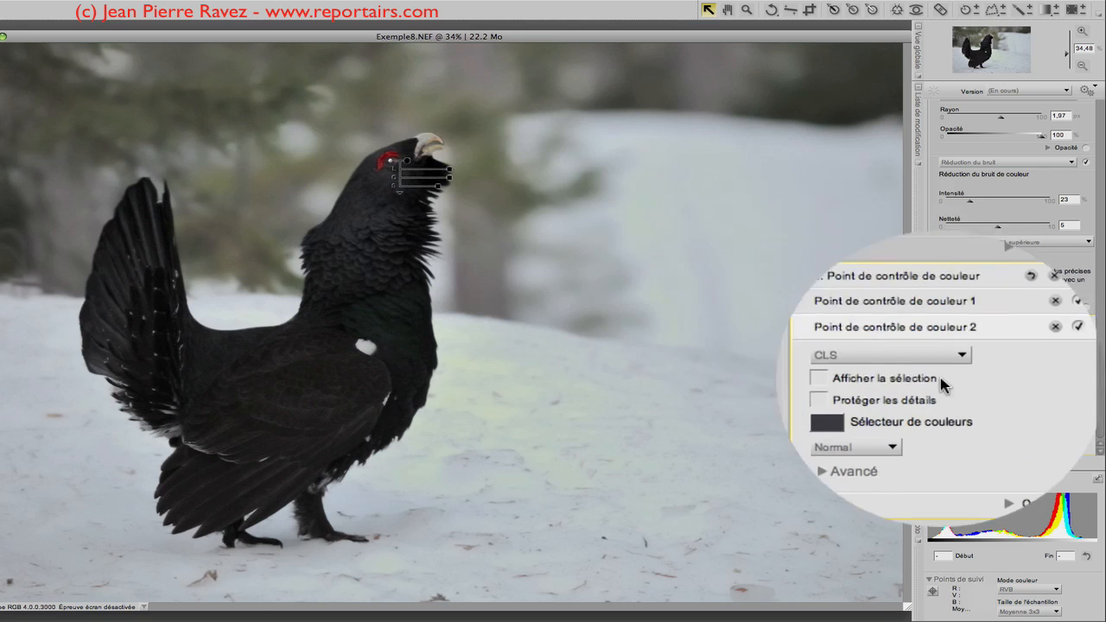
left_click(933, 323)
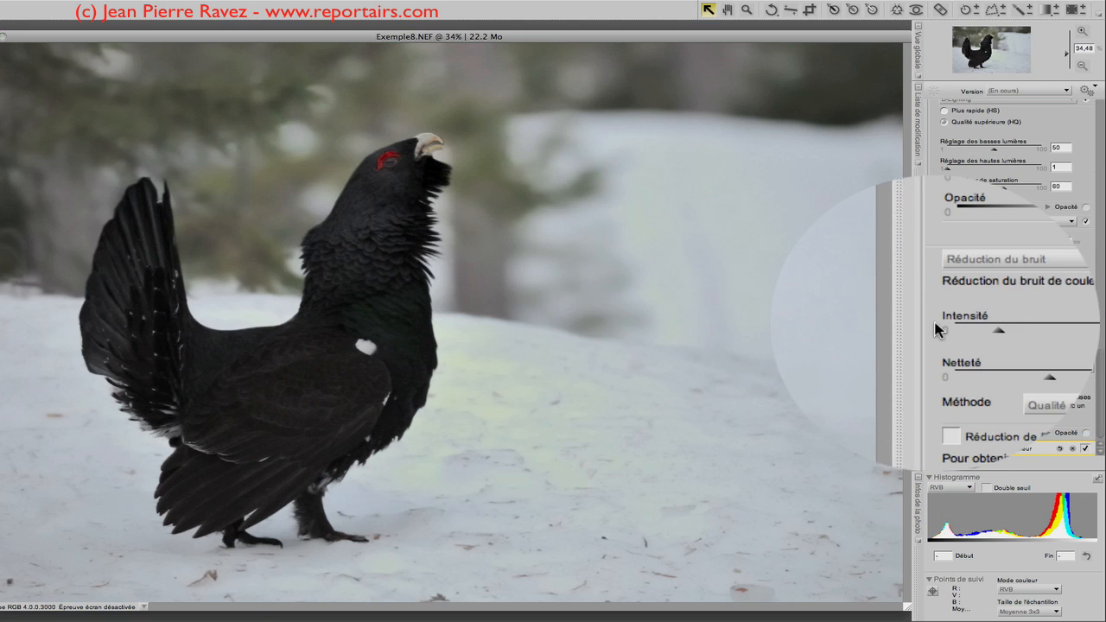
key("Delete")
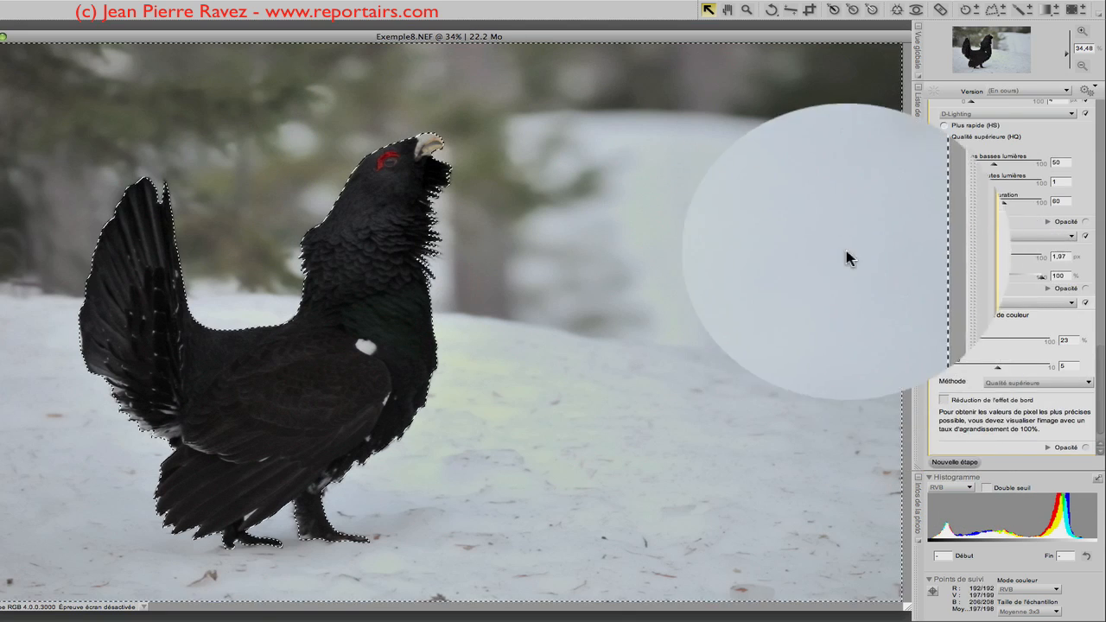
scroll(1035, 425, "down", 2)
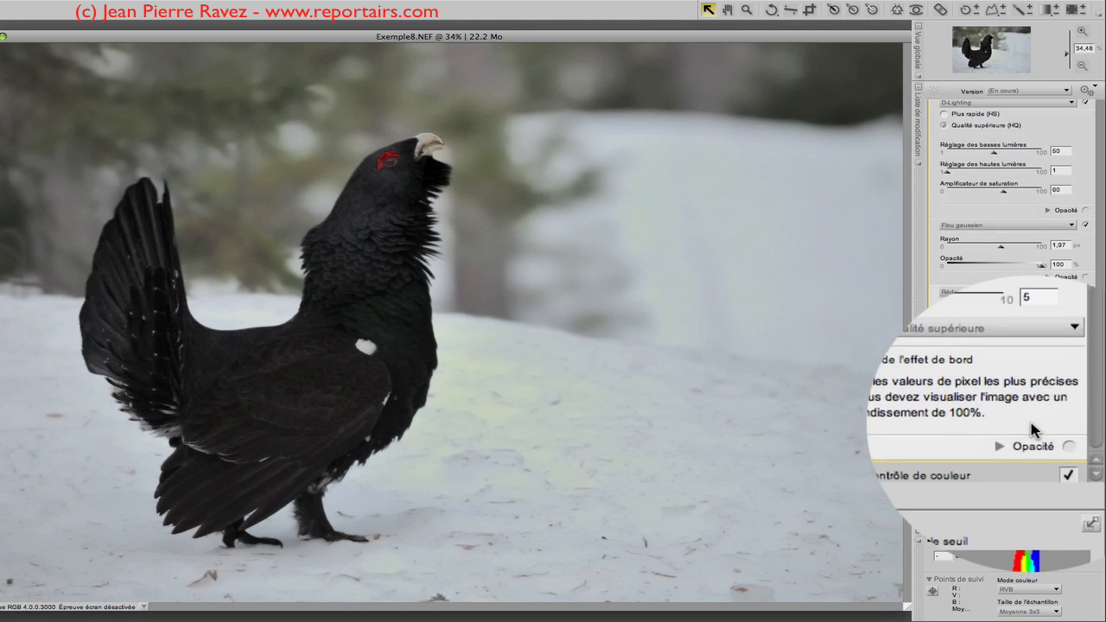
left_click(942, 448)
left_click(934, 449)
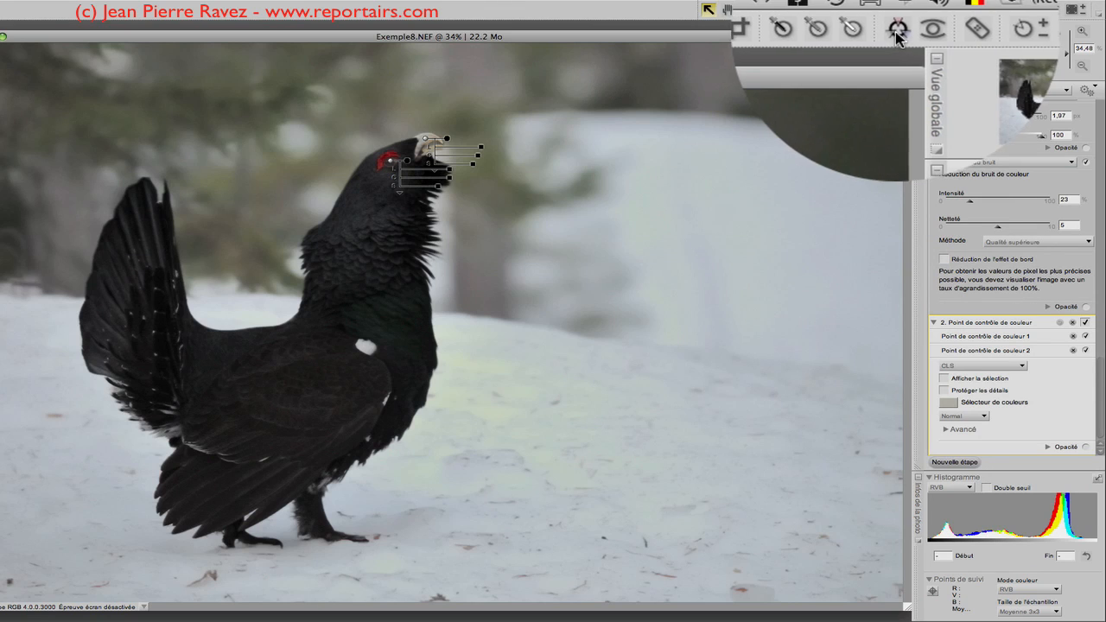
Add a colour control point on the red patch above the eye, reduce its size and raise its brightness
left_click(387, 152)
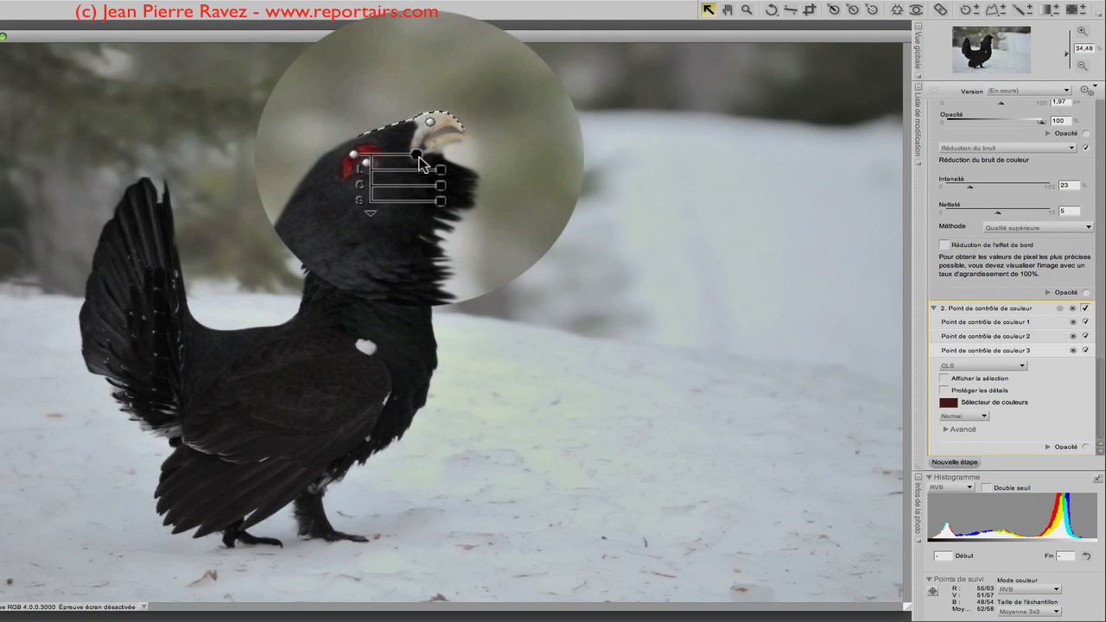
left_click_drag(418, 157, 404, 158)
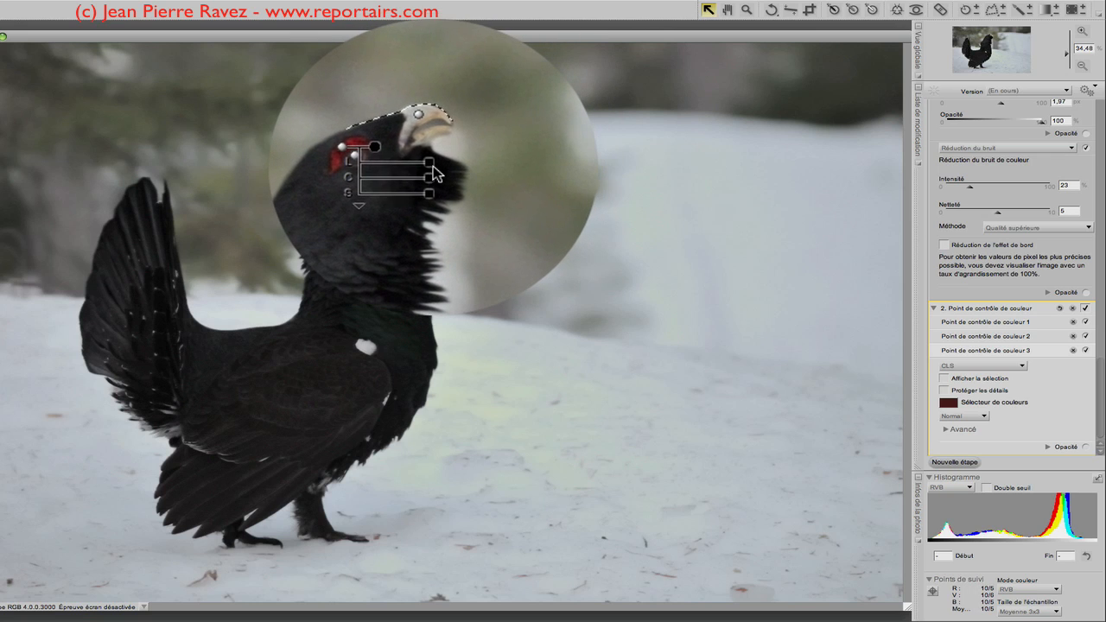
left_click_drag(429, 171, 443, 169)
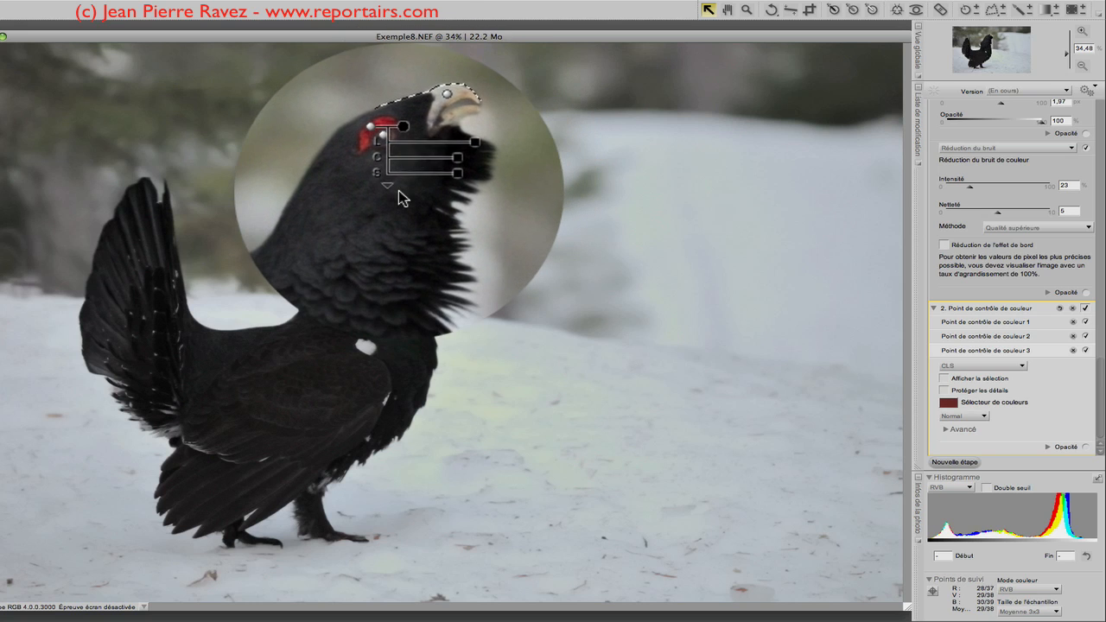
Show all the sliders of the red patch's control point, increase its saturation and red, and collapse the control point step
left_click(389, 186)
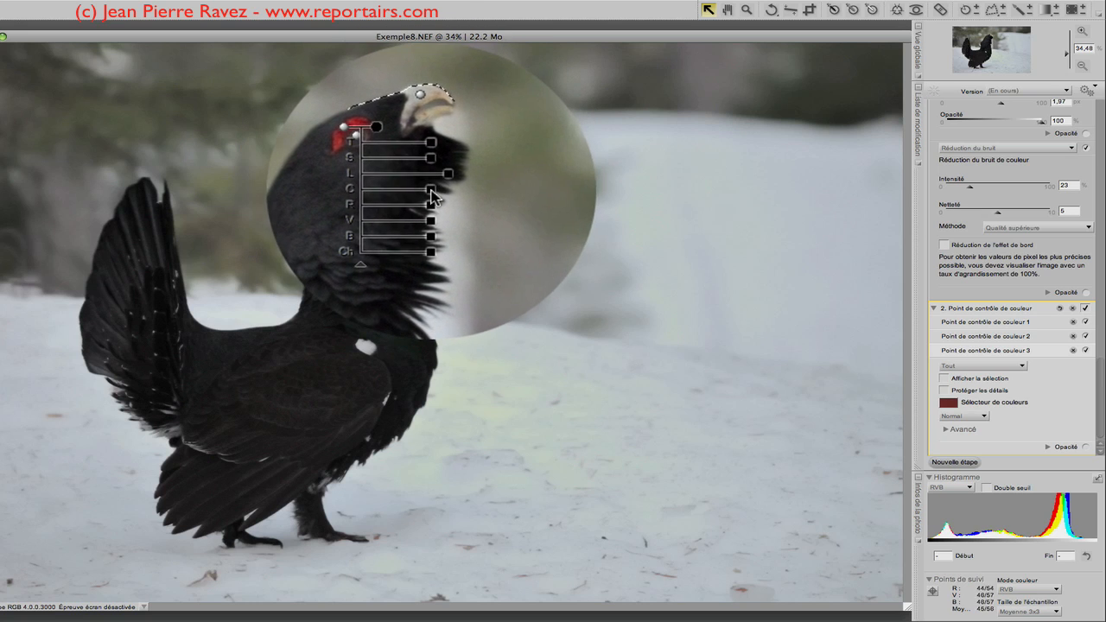
left_click_drag(432, 173, 439, 179)
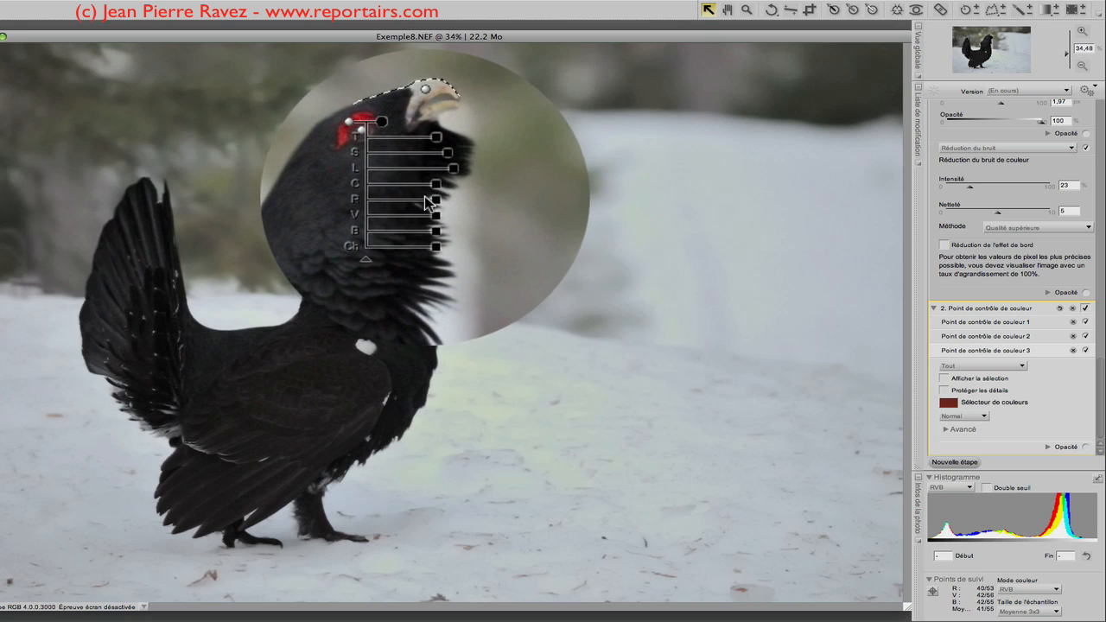
left_click_drag(432, 201, 432, 201)
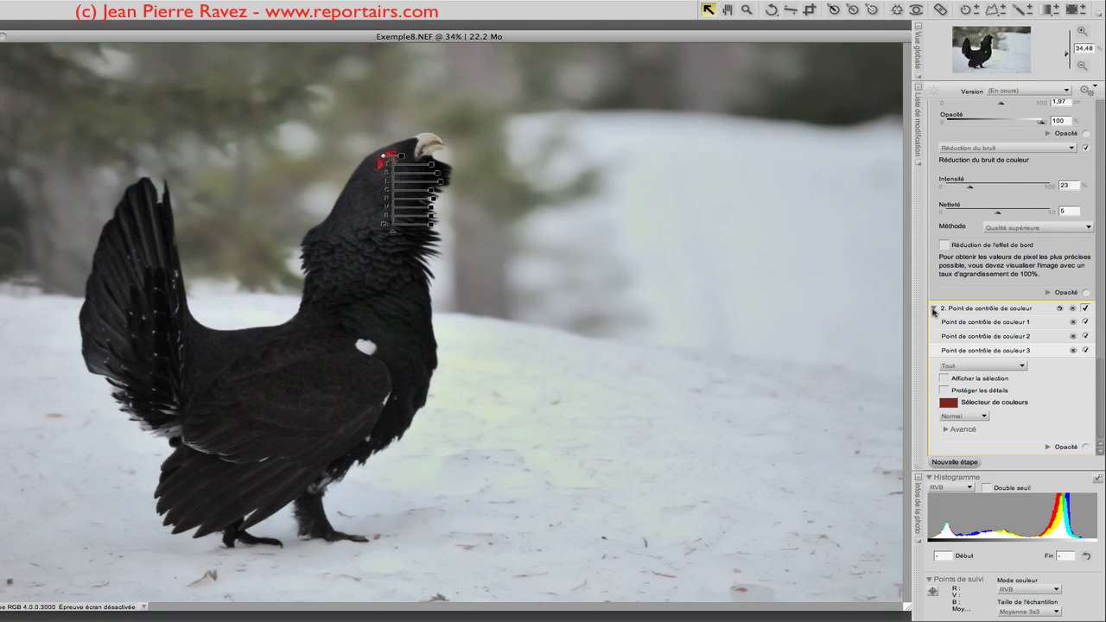
left_click(933, 309)
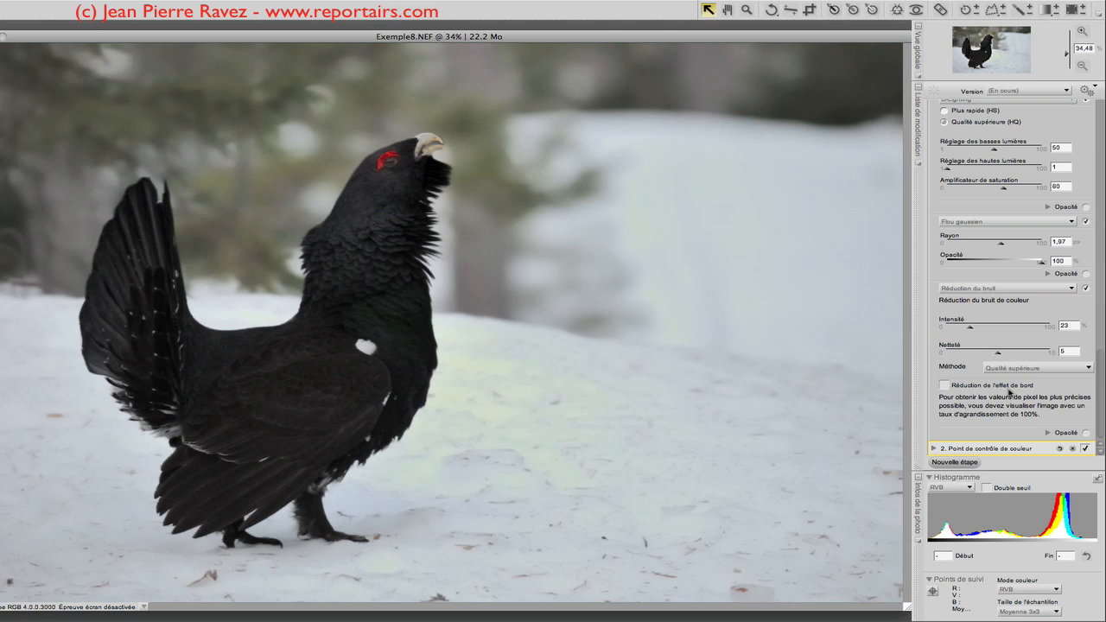
Create a third adjustment step with a colour control point on the bird's neck, slightly lowering brightness and raising contrast
left_click(954, 461)
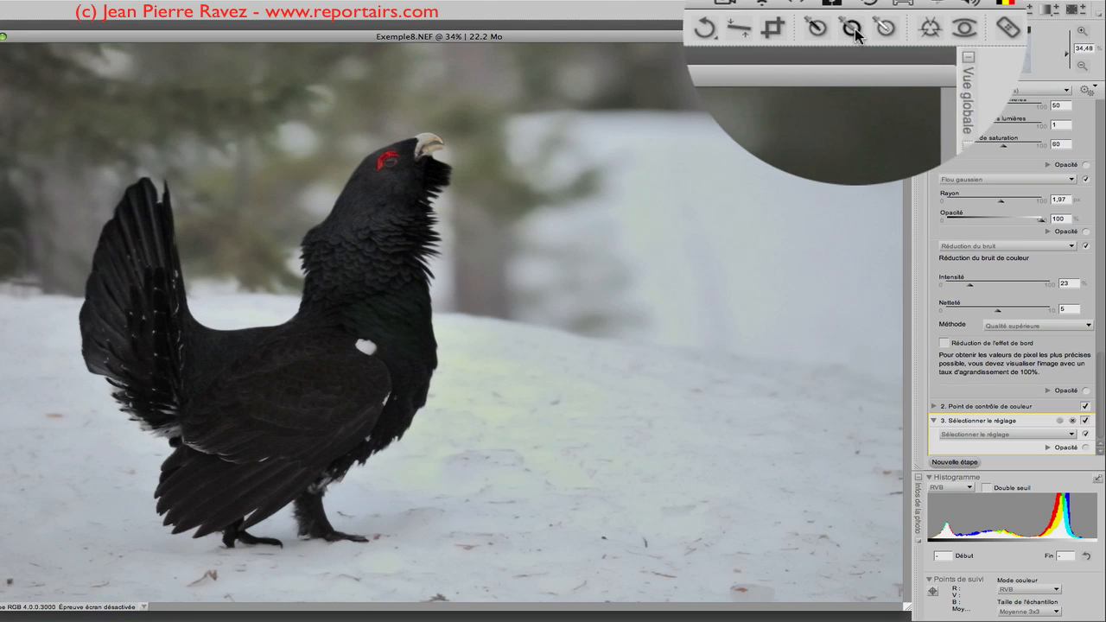
left_click(897, 9)
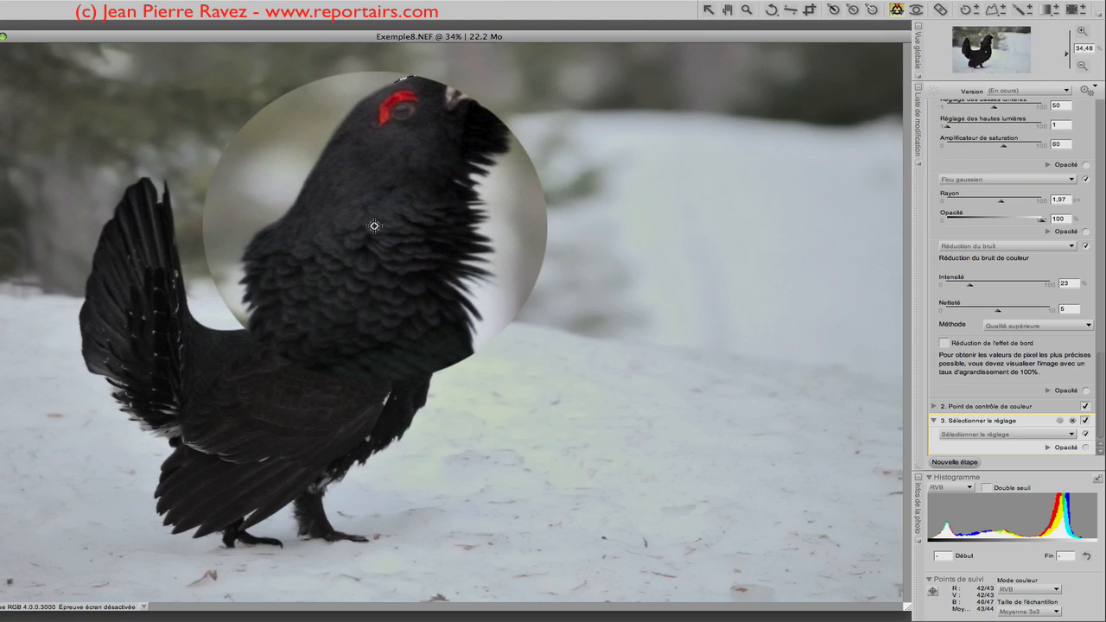
left_click(372, 224)
mouse_move(400, 226)
left_mouse_down()
mouse_move(432, 242)
mouse_move(414, 240)
left_mouse_up()
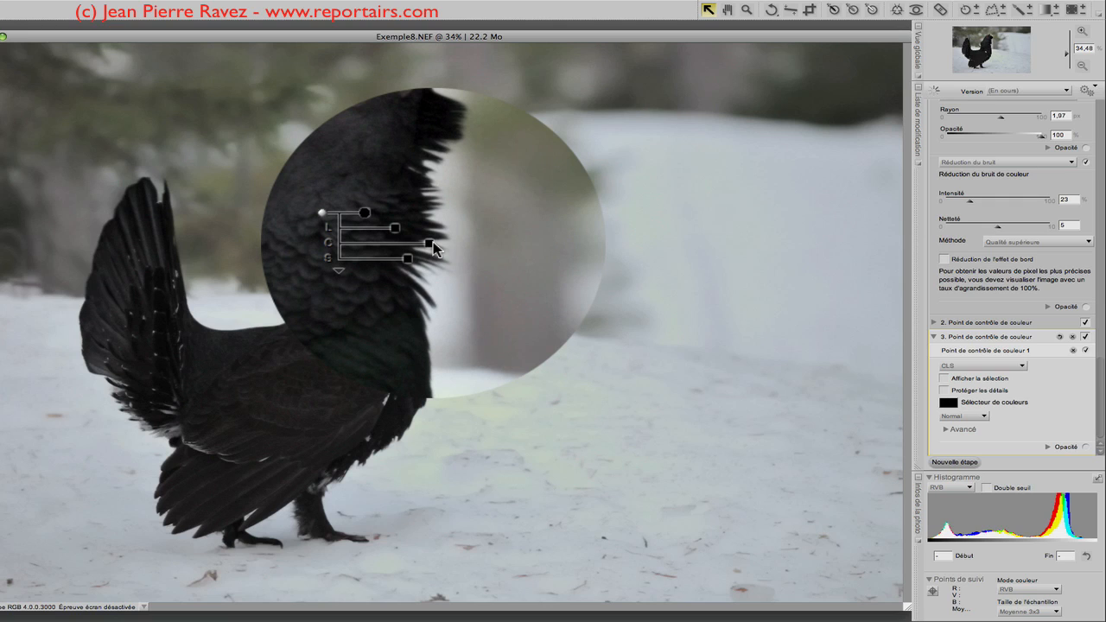
mouse_move(432, 242)
left_mouse_down()
mouse_move(416, 234)
mouse_move(429, 244)
left_mouse_up()
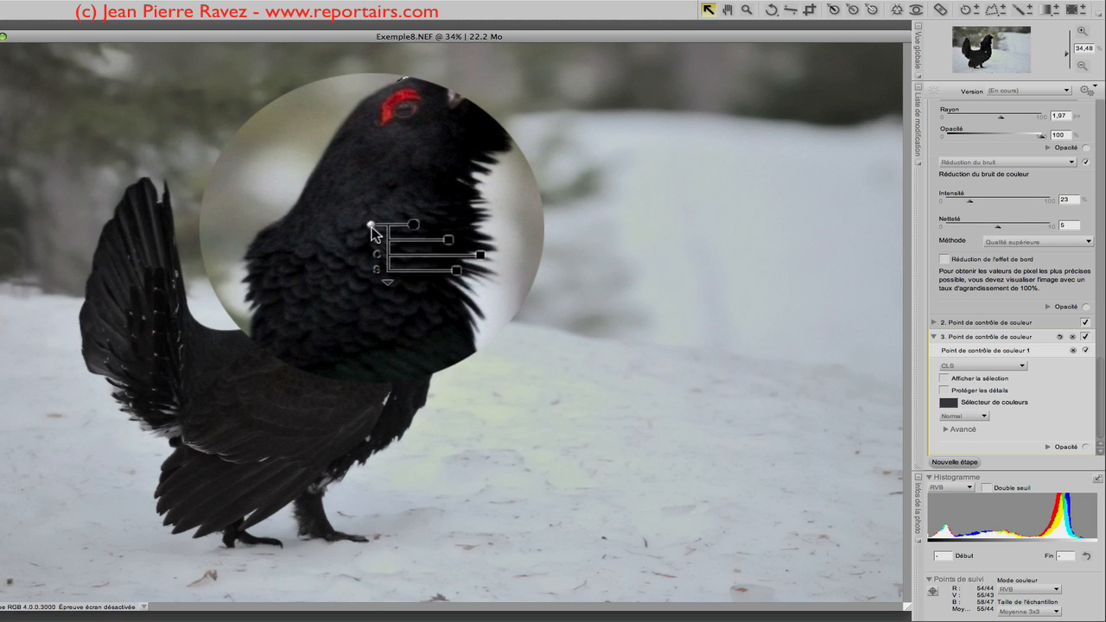
Duplicate the neck's control point onto the chest, wing, back, tail and lower feathers of the bird
left_click_drag(376, 235, 390, 307)
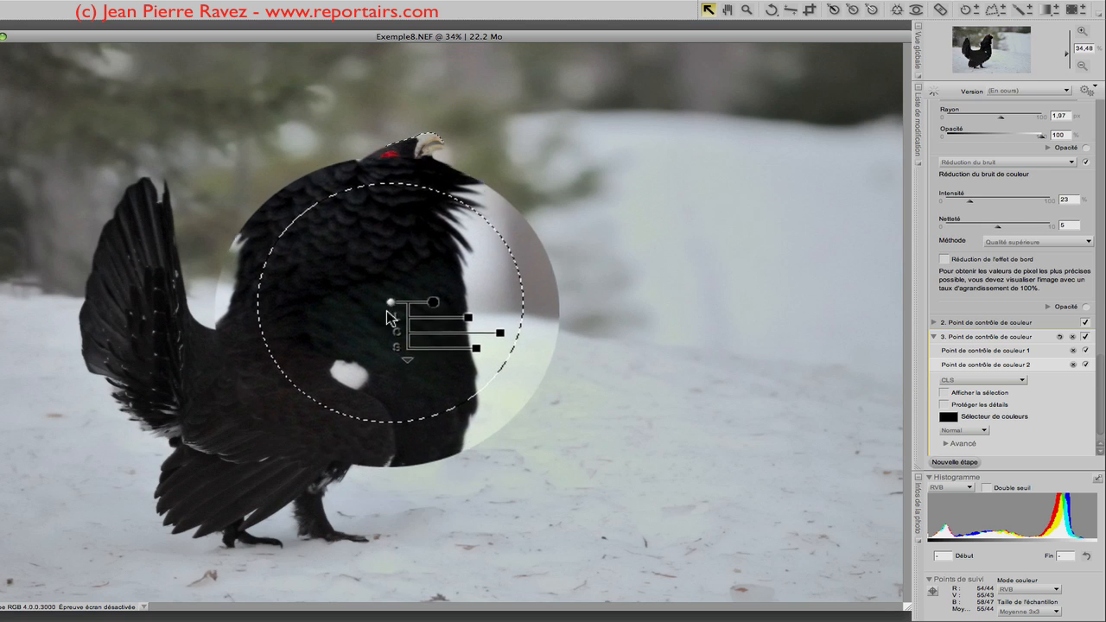
double_click(366, 366)
left_click_drag(365, 375, 294, 419)
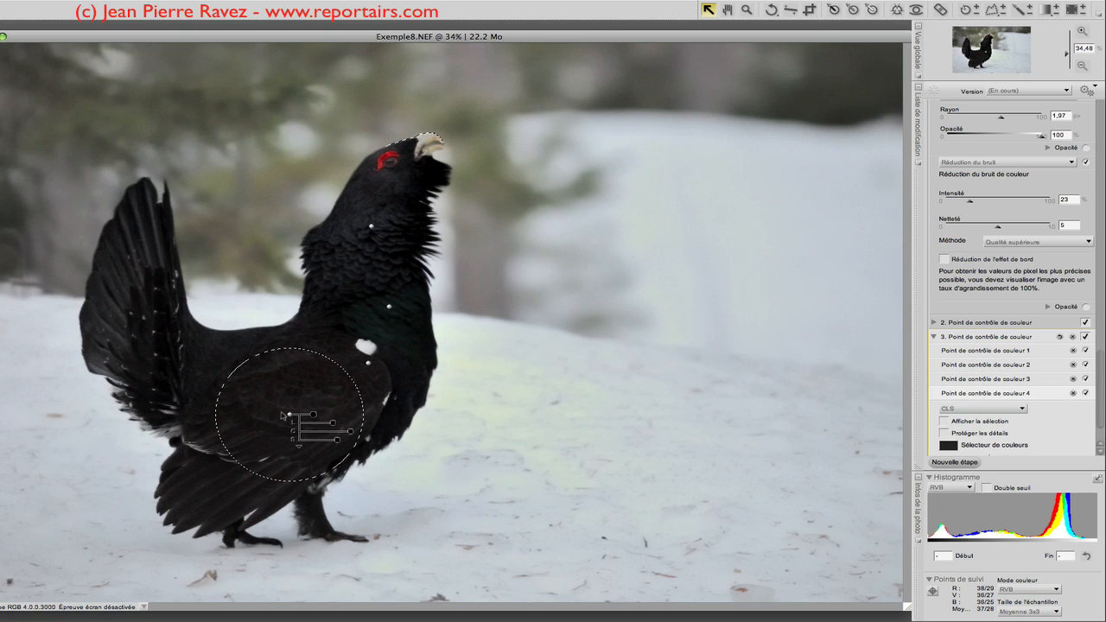
left_click(205, 359)
left_click_drag(204, 359, 202, 485)
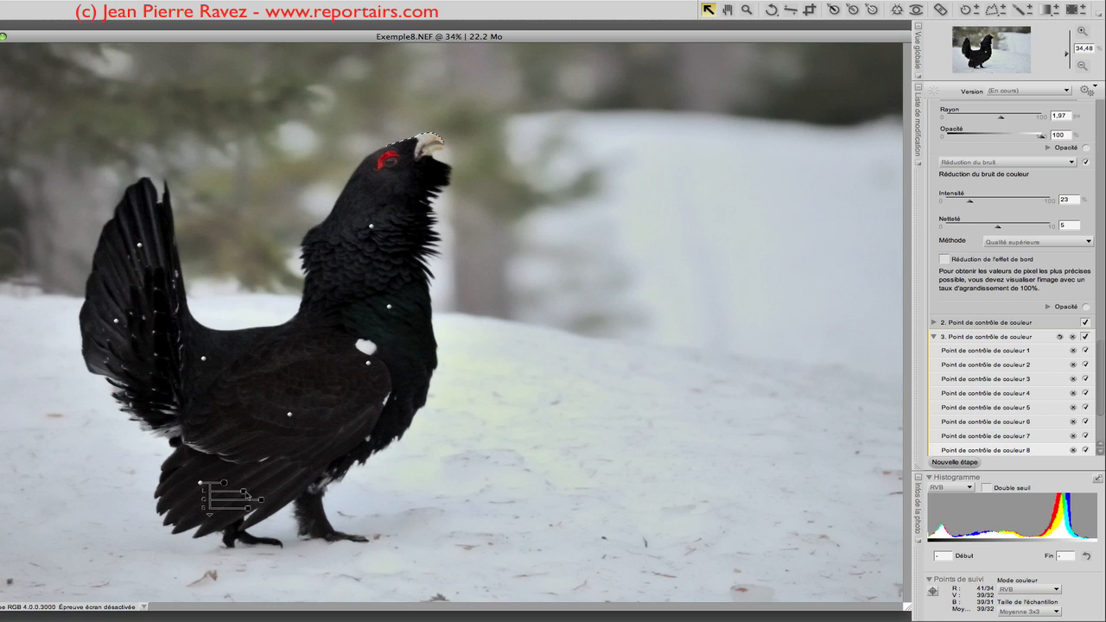
Fine-tune the brightness of the control points on the bird's lower feathers, wing and back
left_click_drag(246, 493, 251, 495)
left_click(290, 415)
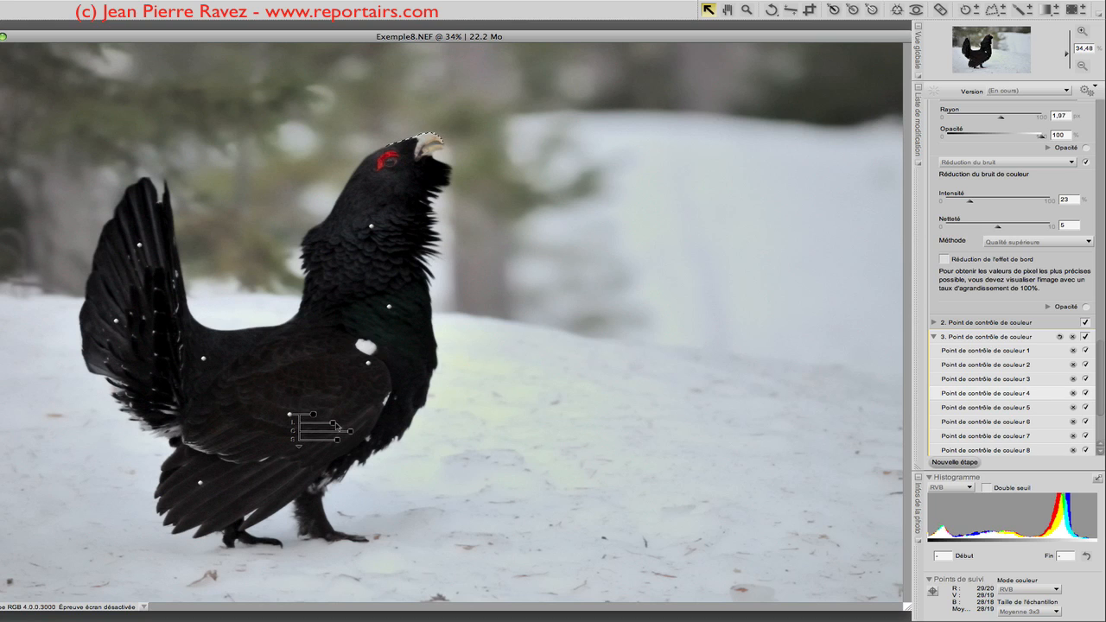
left_click_drag(333, 425, 330, 424)
left_click(204, 359)
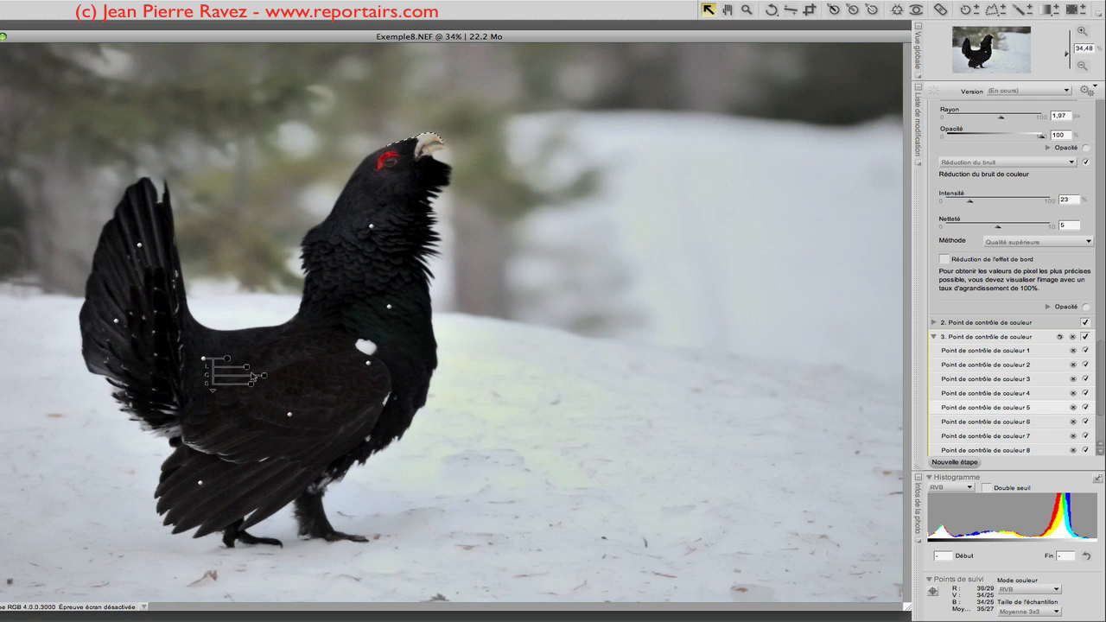
left_click_drag(248, 370, 255, 370)
Adjust the brightness of the control point on the lower tail and duplicate it towards the tail's outer edge
left_click(142, 331)
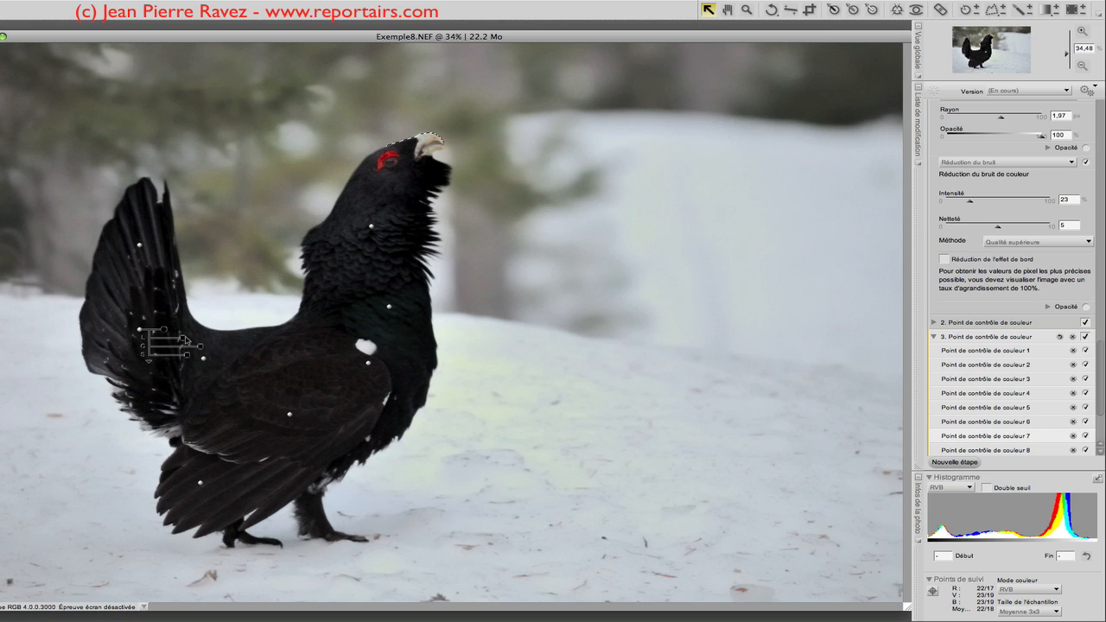
left_click_drag(185, 340, 202, 347)
left_click_drag(140, 331, 109, 326)
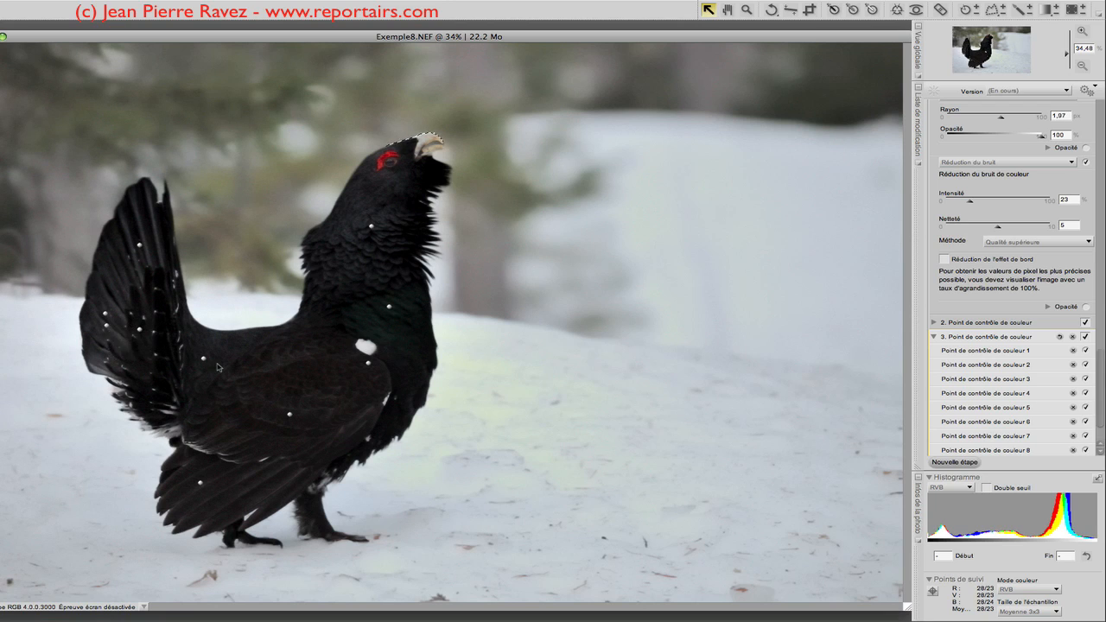
Create a fourth adjustment step with an unsharp mask (Masque flou) and set its intensity to 51%
left_click(956, 462)
left_click(967, 434)
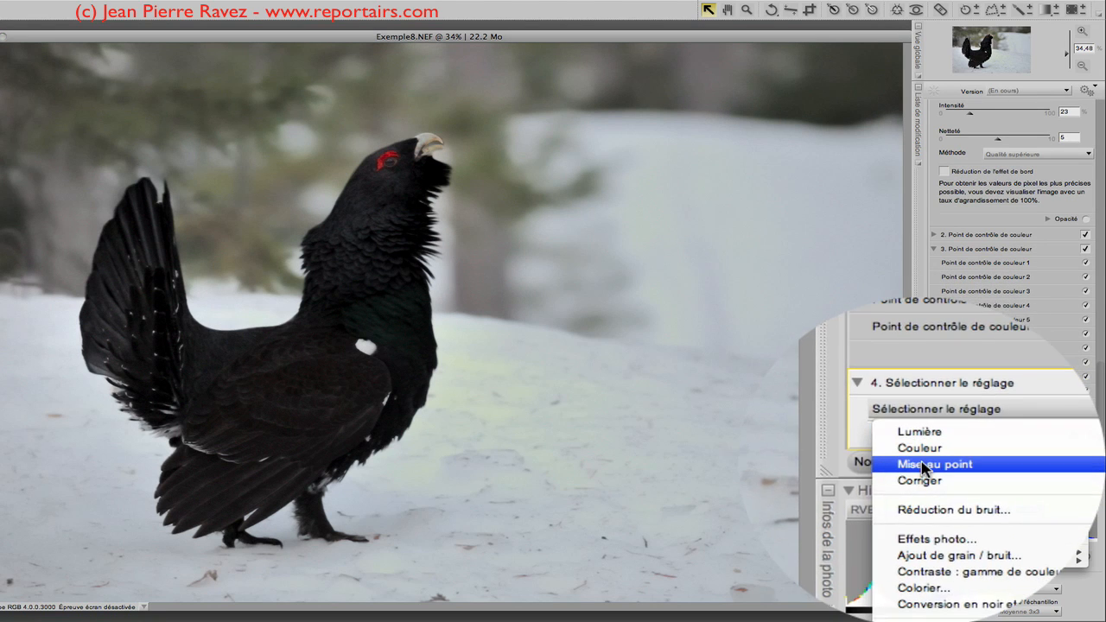
left_click(918, 481)
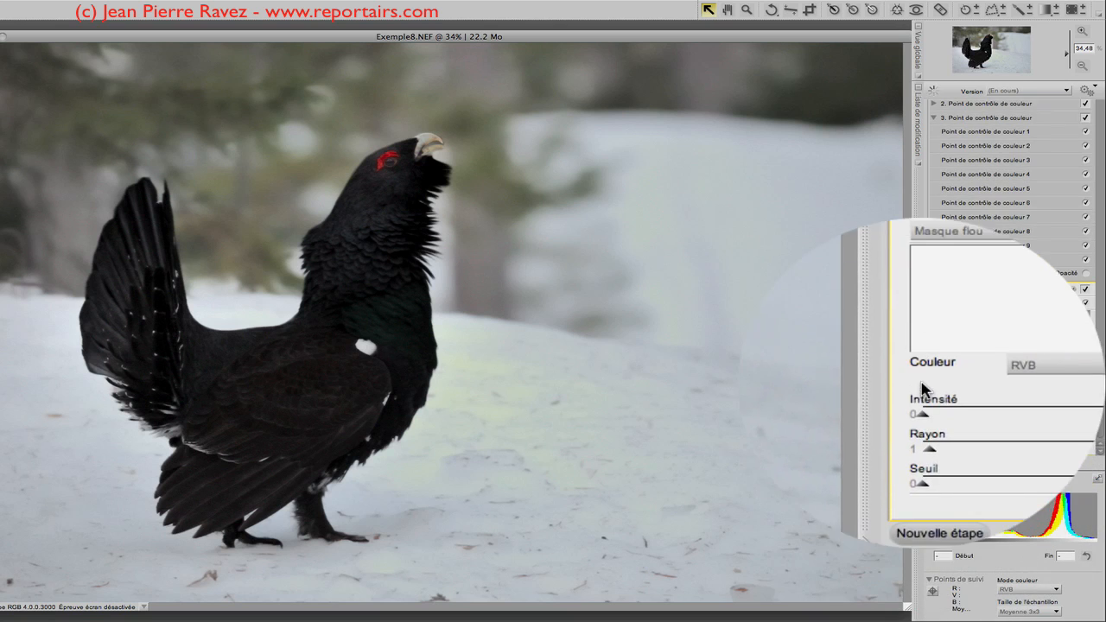
left_click_drag(920, 400, 922, 404)
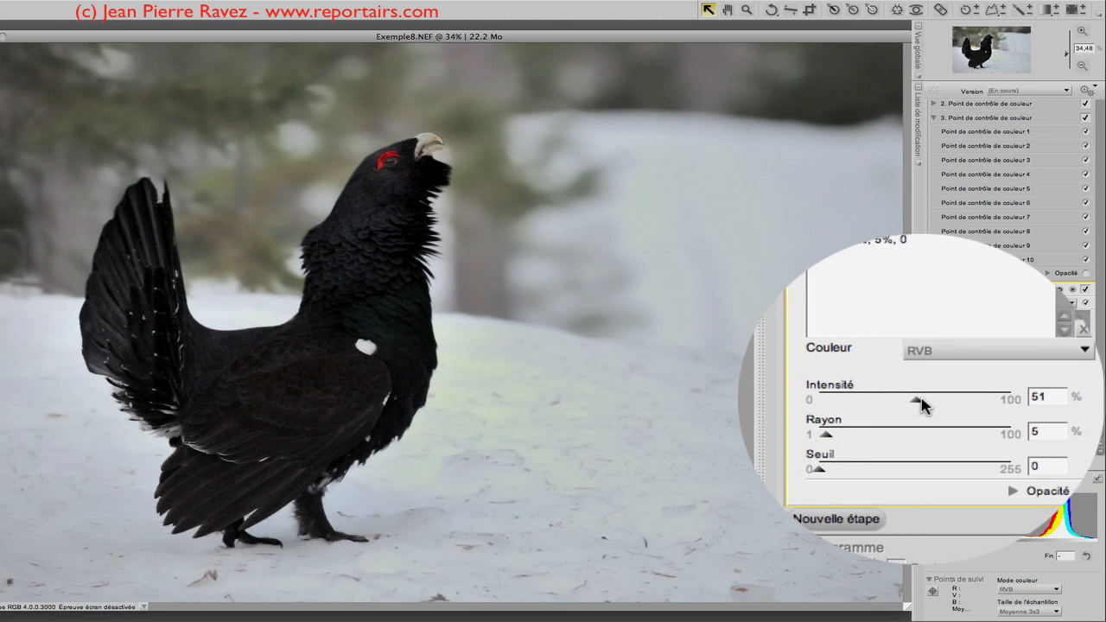